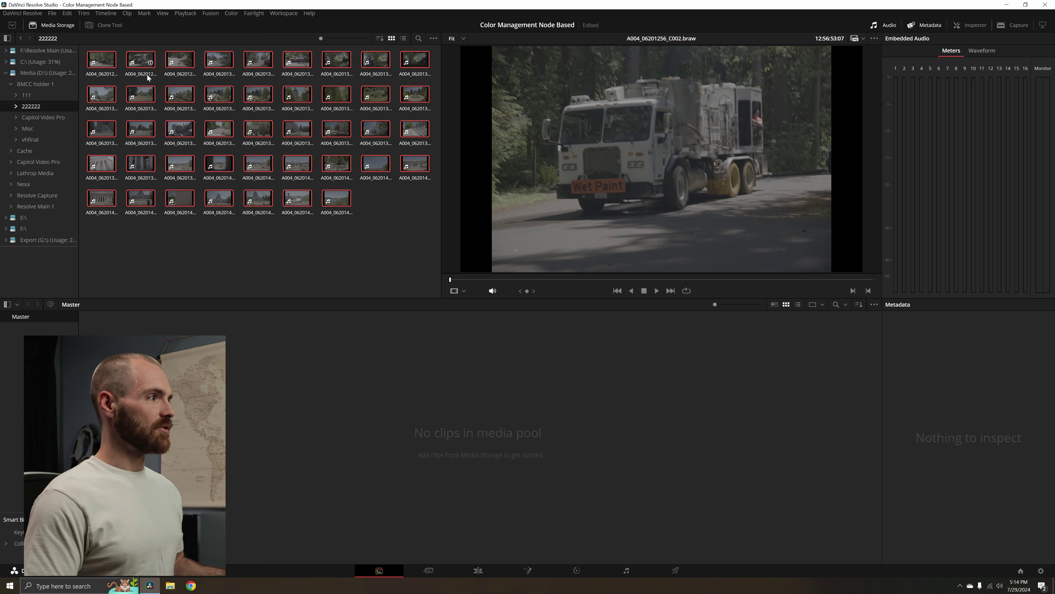
Import all the clips from the 222222 folder into the Master bin of the media pool.
{"action": "left_click", "coordinate": [178, 94]}
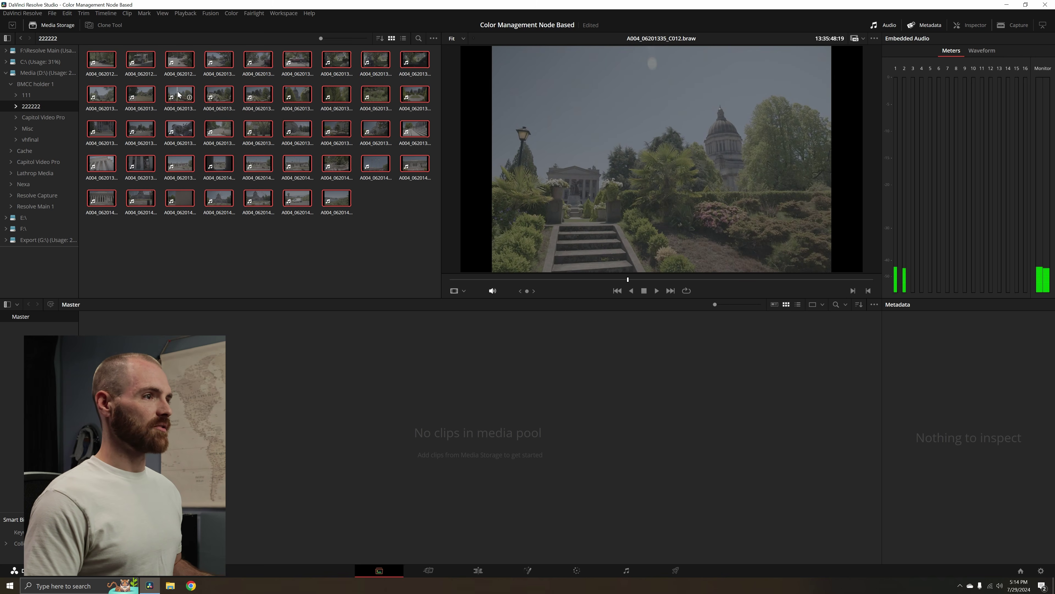
{"action": "left_click_drag", "start_coordinate": [179, 94], "coordinate": [180, 448]}
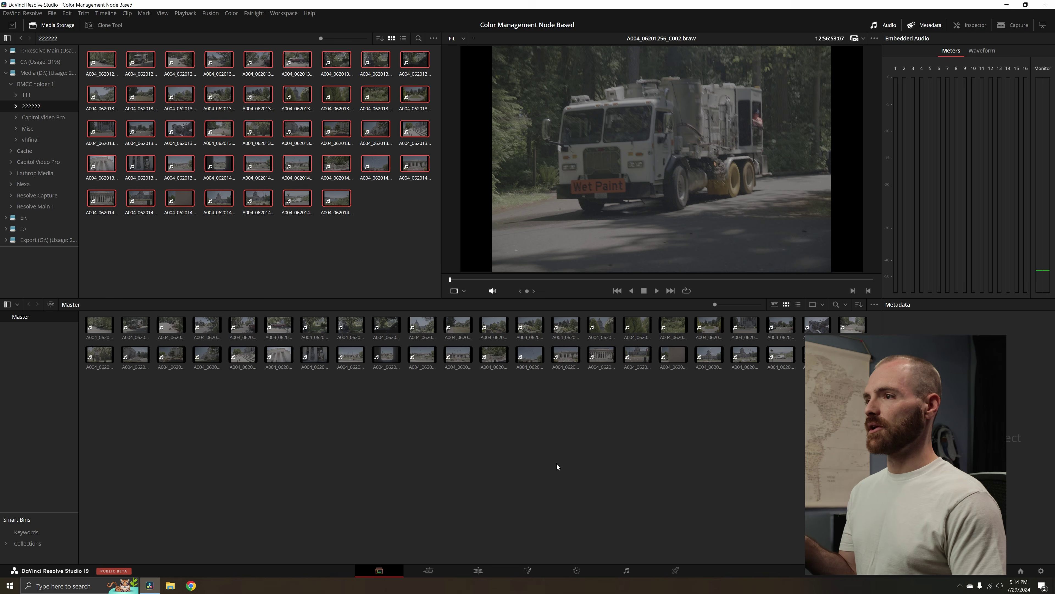
{"action": "left_click_drag", "start_coordinate": [776, 405], "coordinate": [120, 310]}
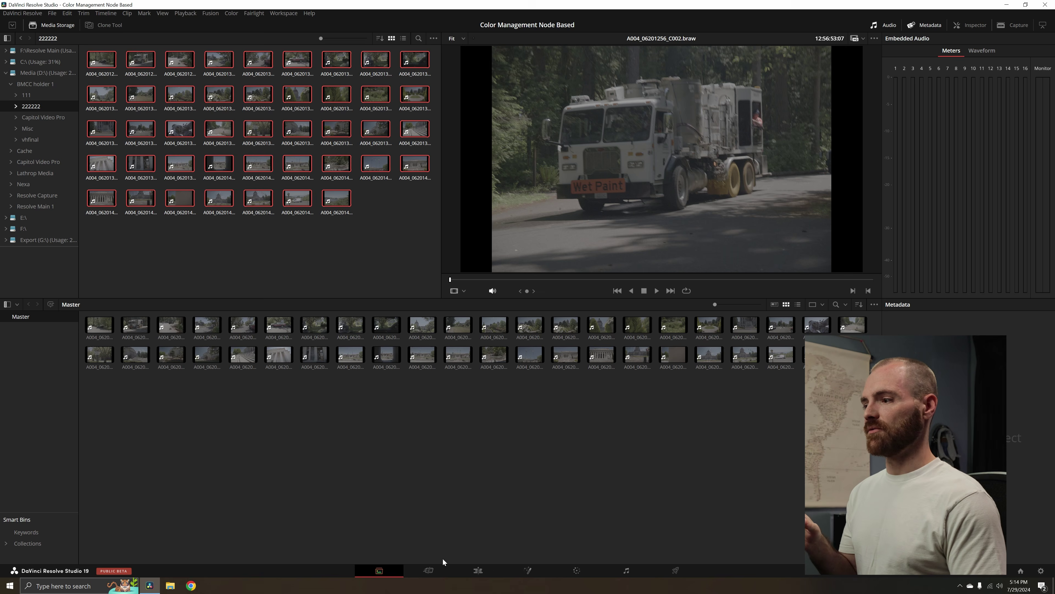
Switch to the Edit page and create a timeline from all the clips in the Master bin.
{"action": "left_click", "coordinate": [479, 570]}
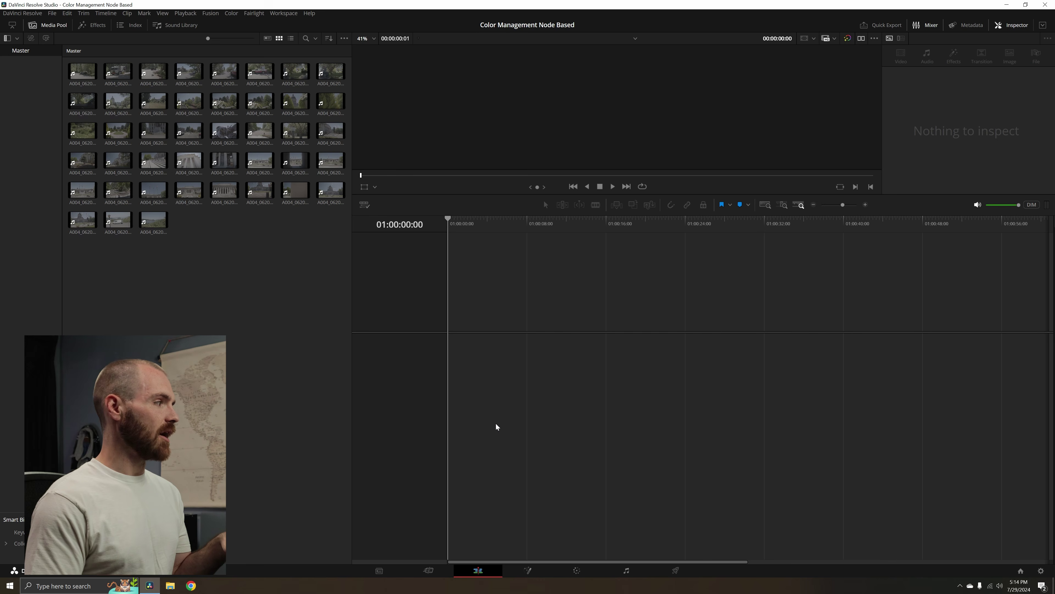
{"action": "left_click", "coordinate": [253, 133]}
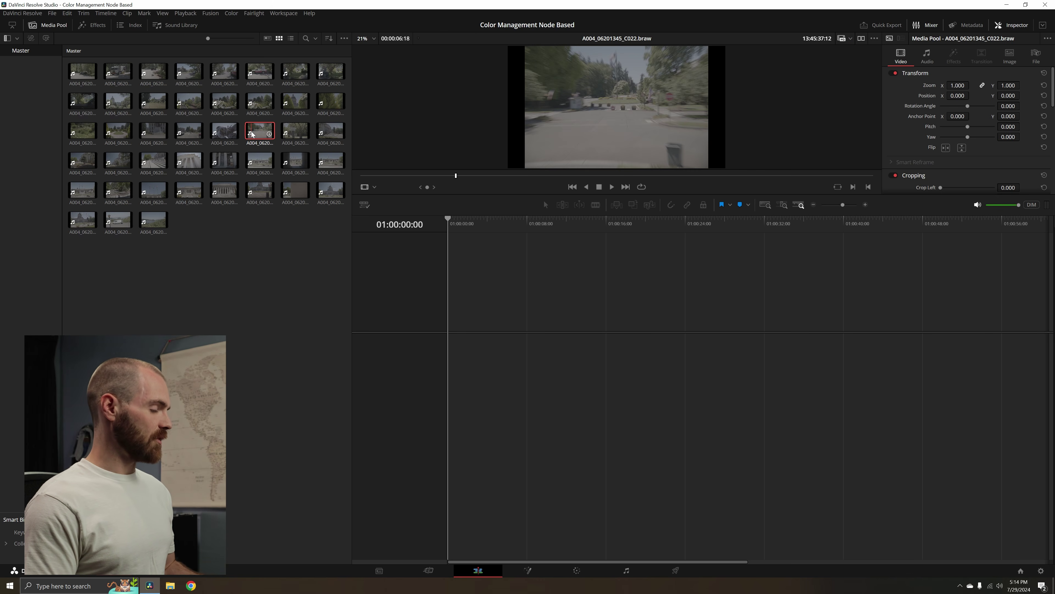
{"action": "key", "text": "ctrl+a"}
{"action": "key", "text": "q"}
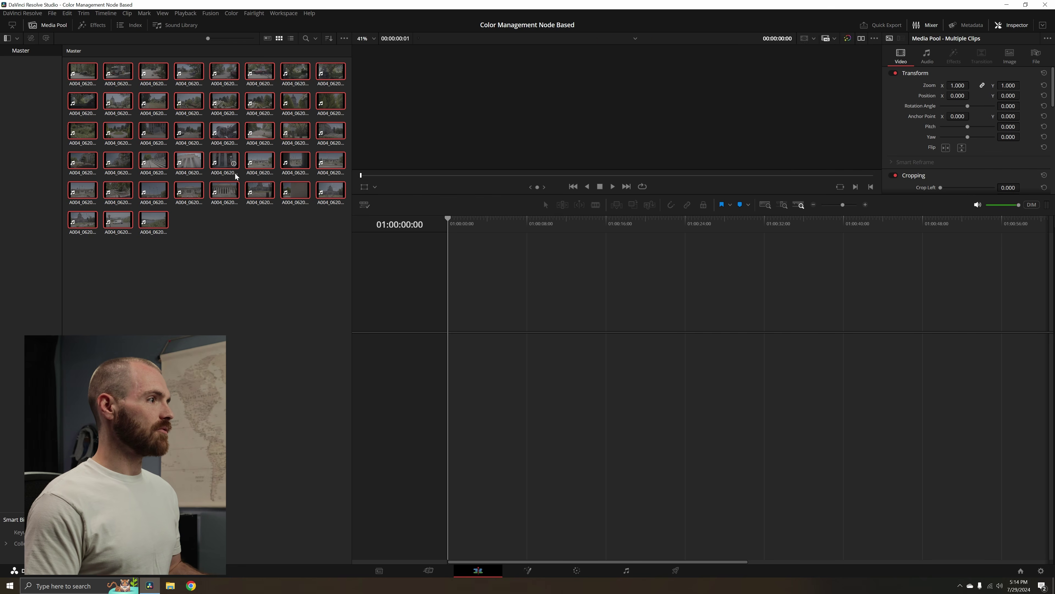
{"action": "left_click_drag", "start_coordinate": [223, 132], "coordinate": [438, 394]}
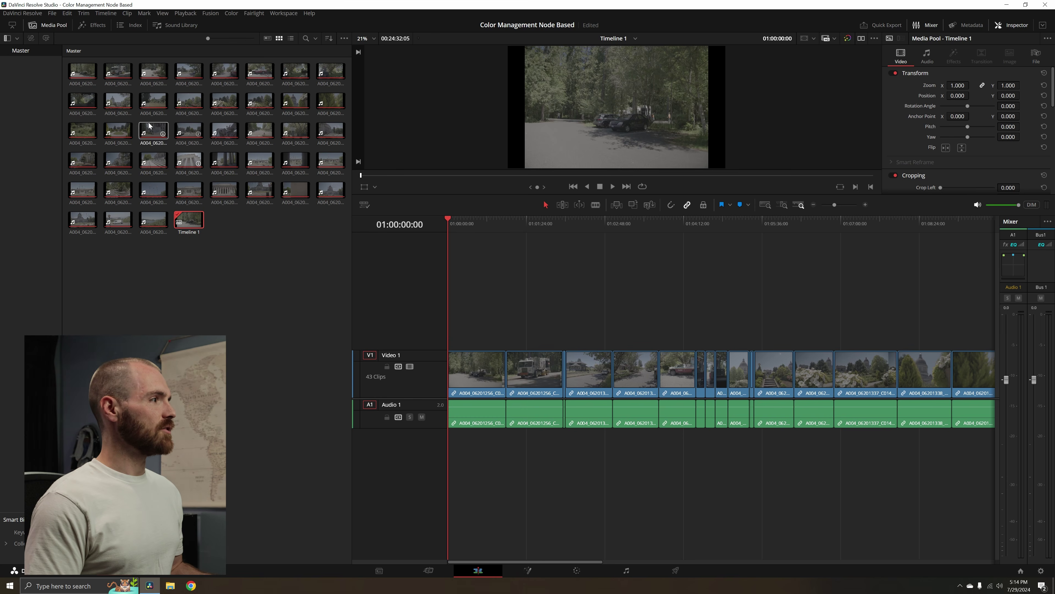
Hide the media pool and enlarge the timeline viewer.
{"action": "left_click", "coordinate": [41, 26]}
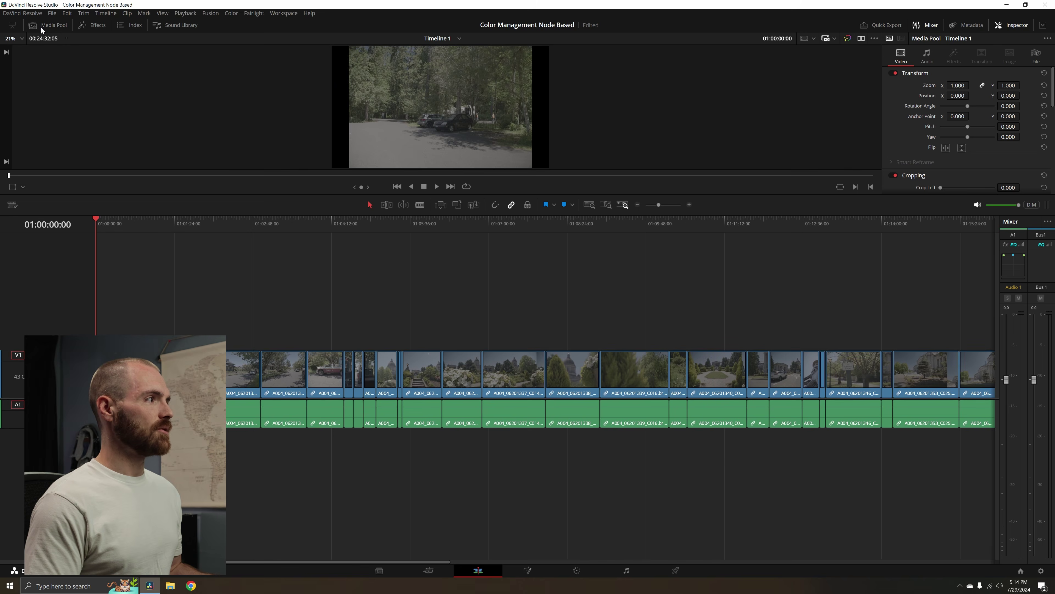
{"action": "left_click", "coordinate": [40, 26]}
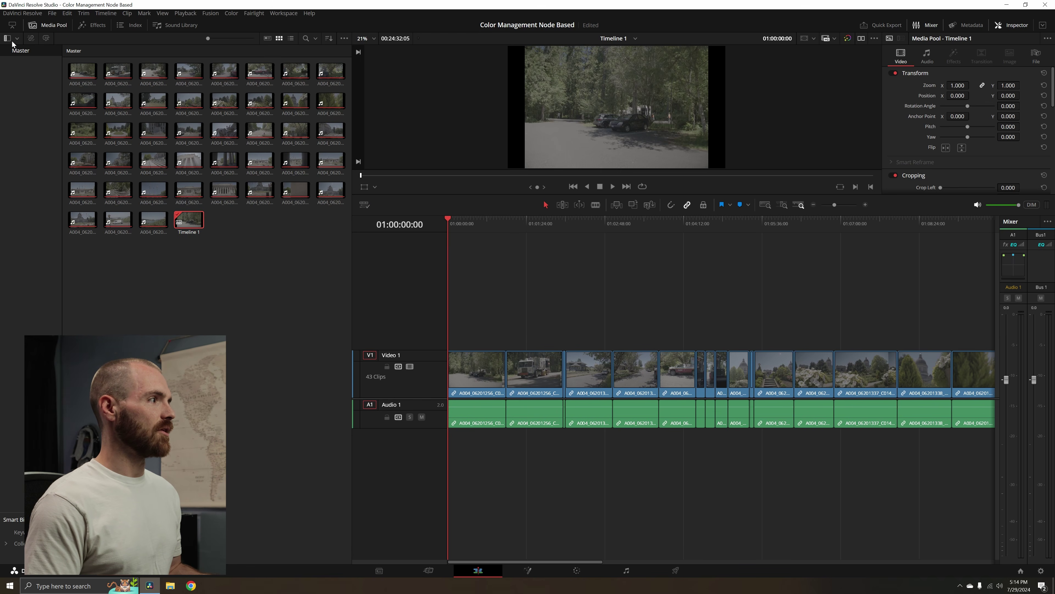
{"action": "key", "text": "space"}
{"action": "left_click", "coordinate": [48, 25]}
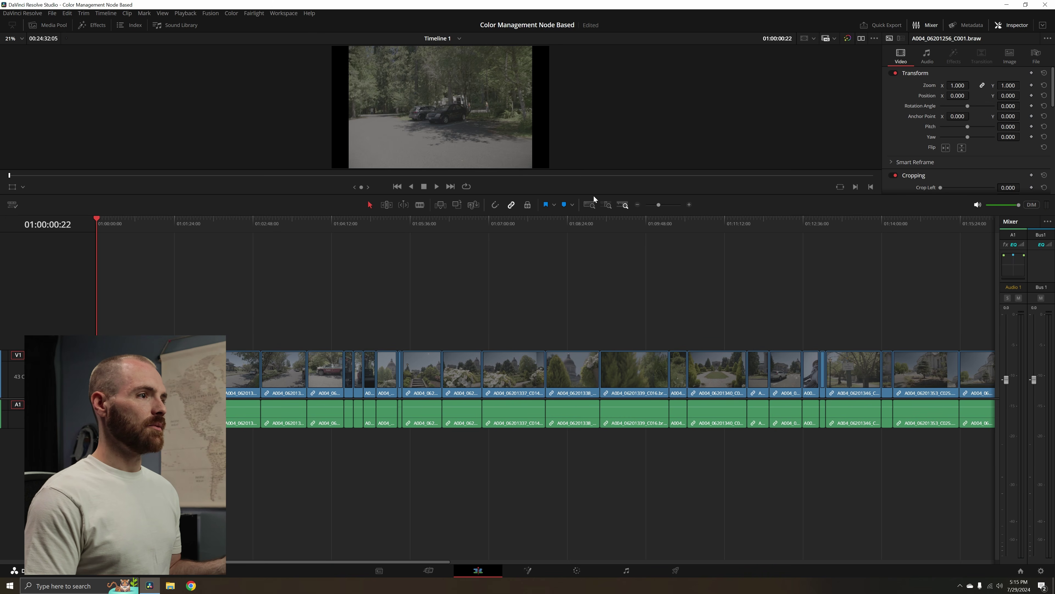
{"action": "left_click_drag", "start_coordinate": [594, 195], "coordinate": [587, 372]}
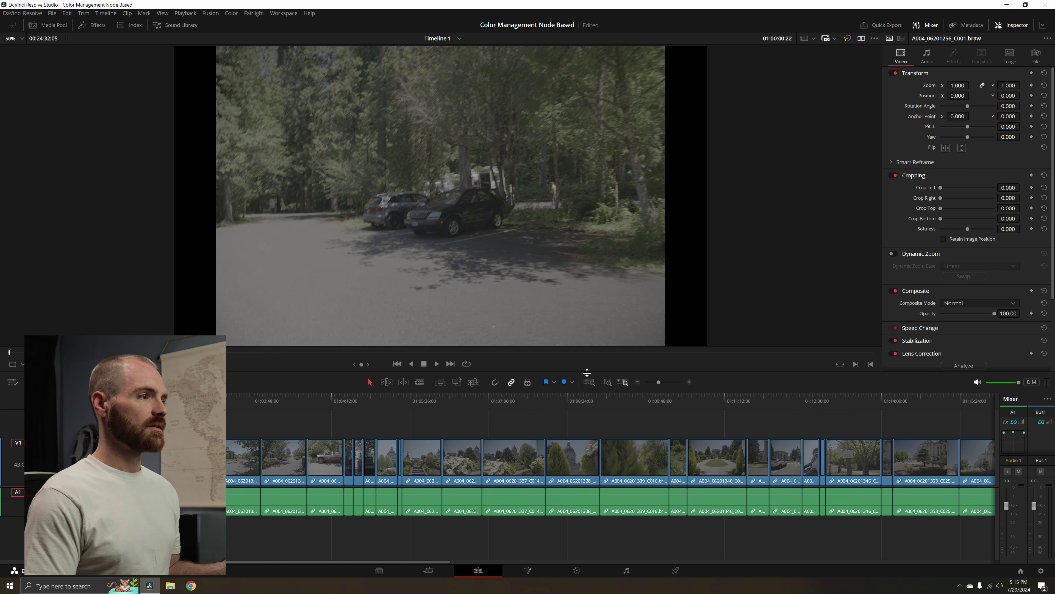
Play the first clip briefly, and move the playhead to the truck clip at 01:01:09:03.
{"action": "key", "text": "space"}
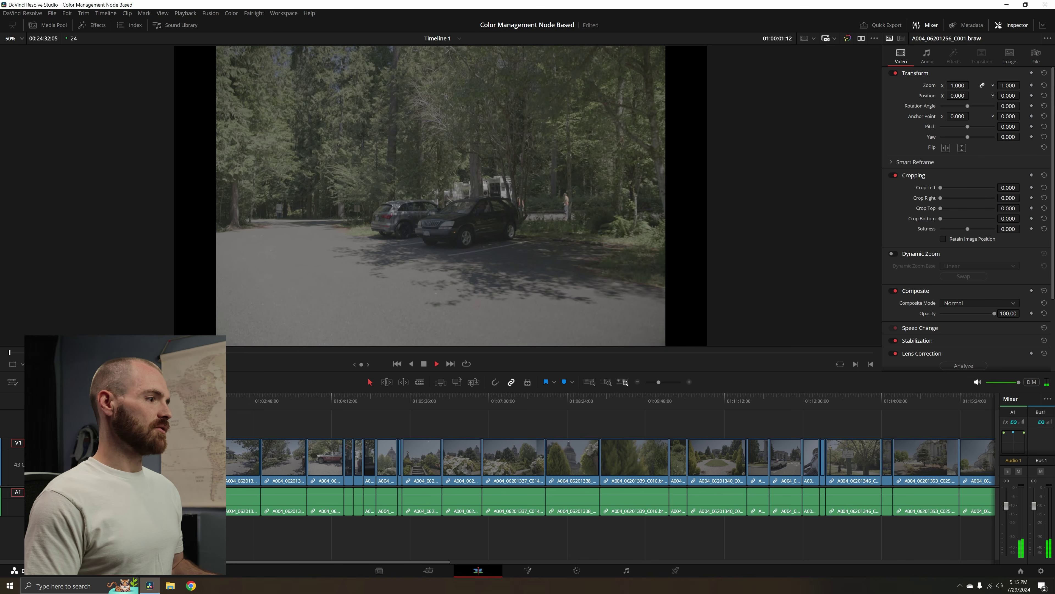
{"action": "left_click_drag", "start_coordinate": [98, 401], "coordinate": [161, 401]}
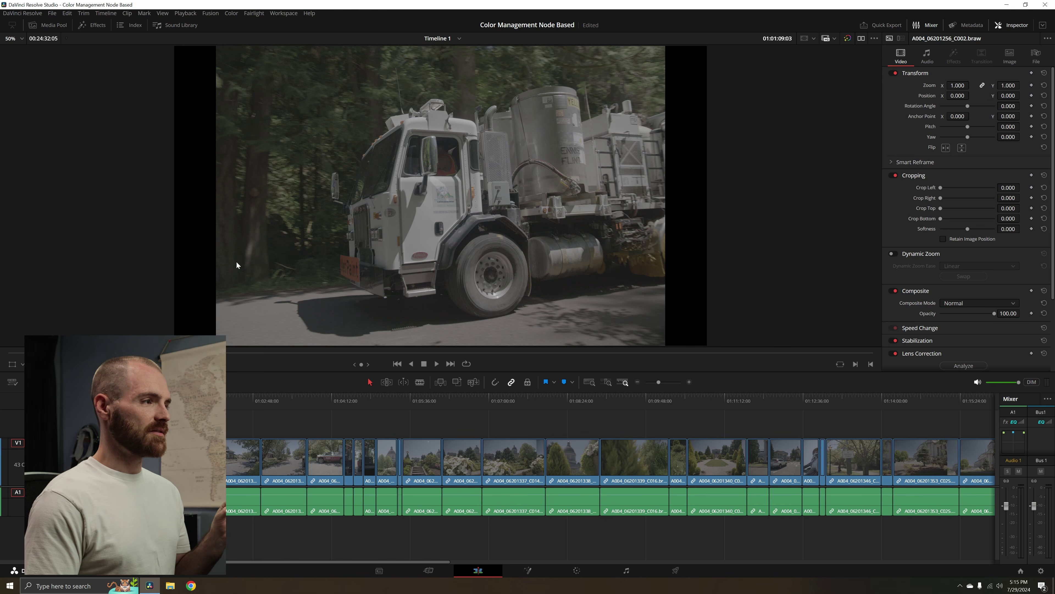
Open the project's color management settings and enable separate color space and gamma.
{"action": "left_click", "coordinate": [52, 13]}
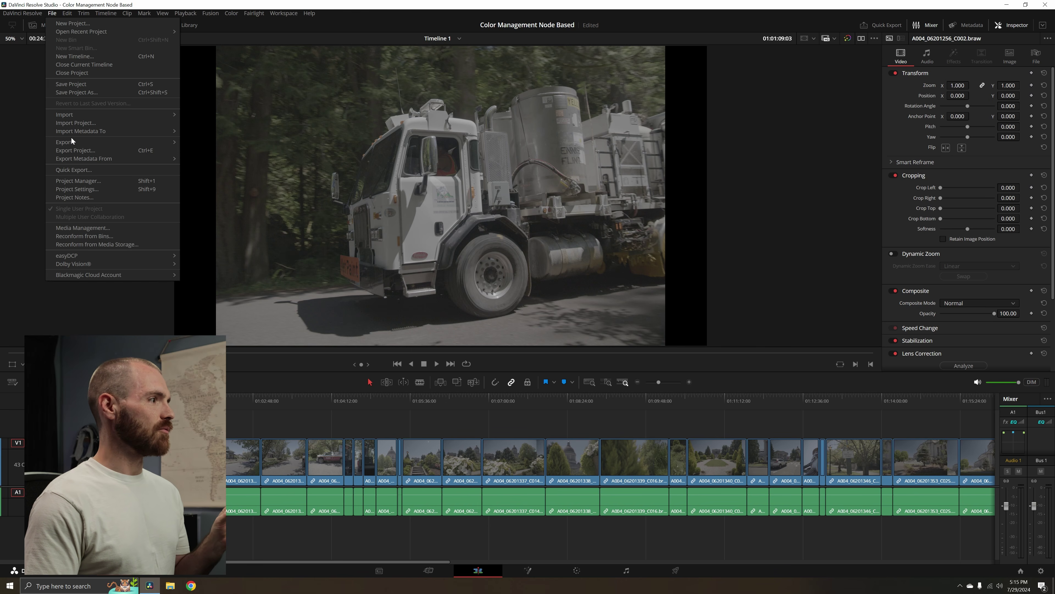
{"action": "left_click", "coordinate": [105, 192]}
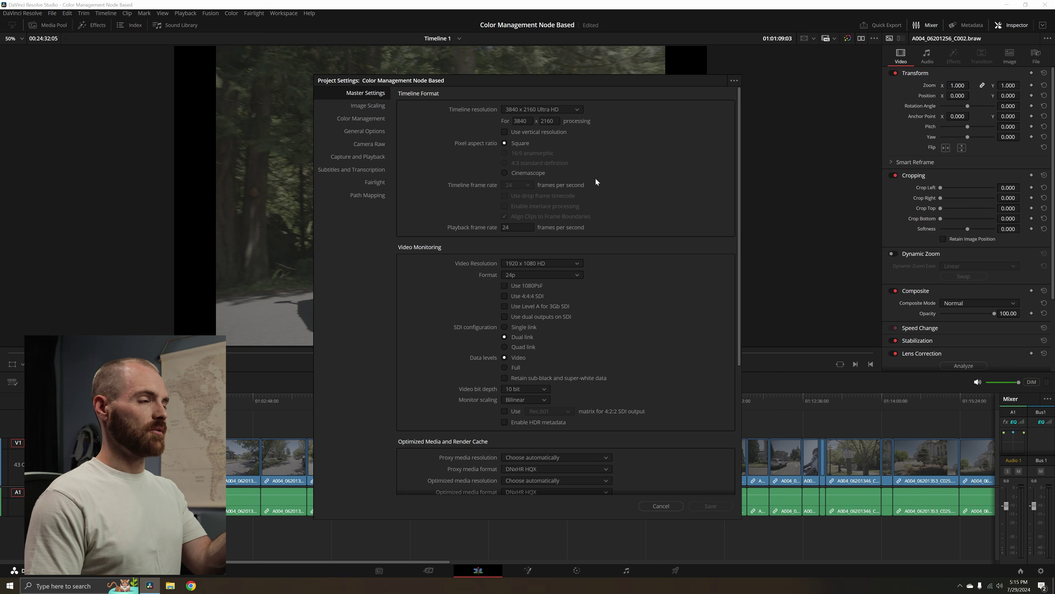
{"action": "left_click", "coordinate": [381, 119]}
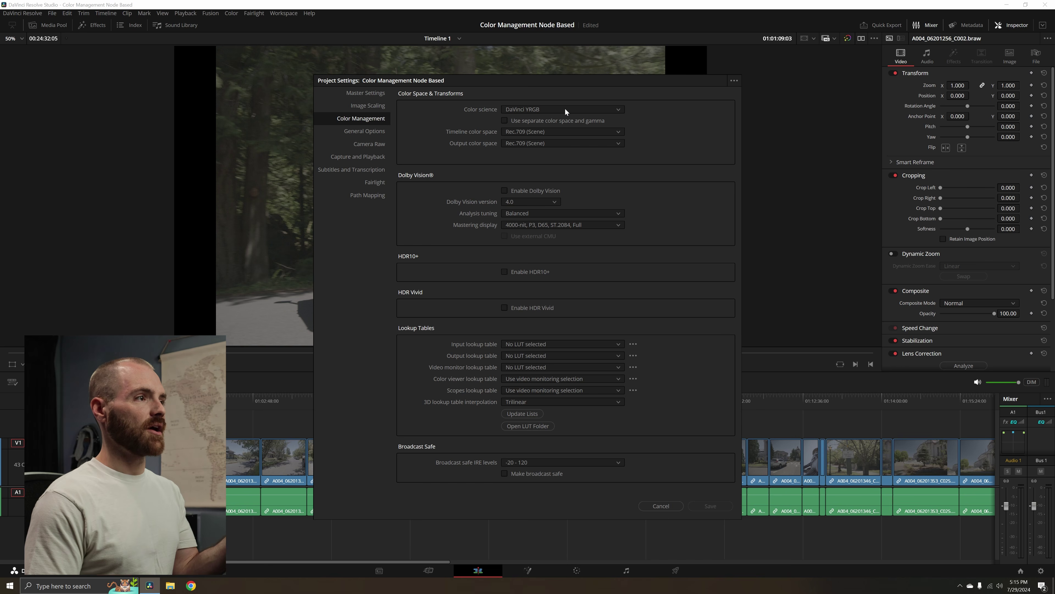
{"action": "left_click", "coordinate": [551, 122]}
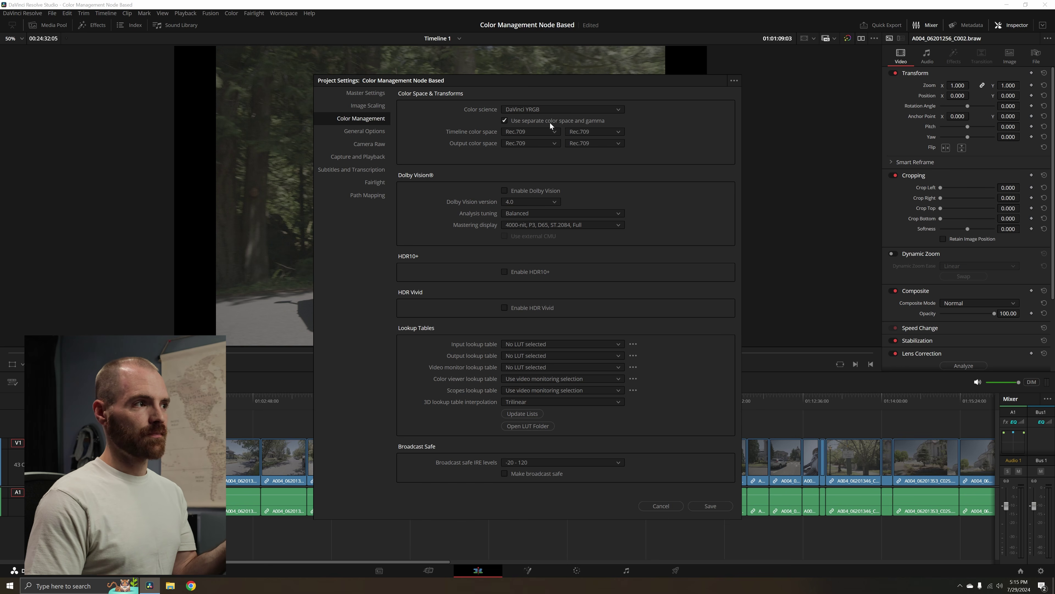
Set the timeline color space to DaVinci WG with DaVinci Intermediate gamma.
{"action": "left_click", "coordinate": [589, 132]}
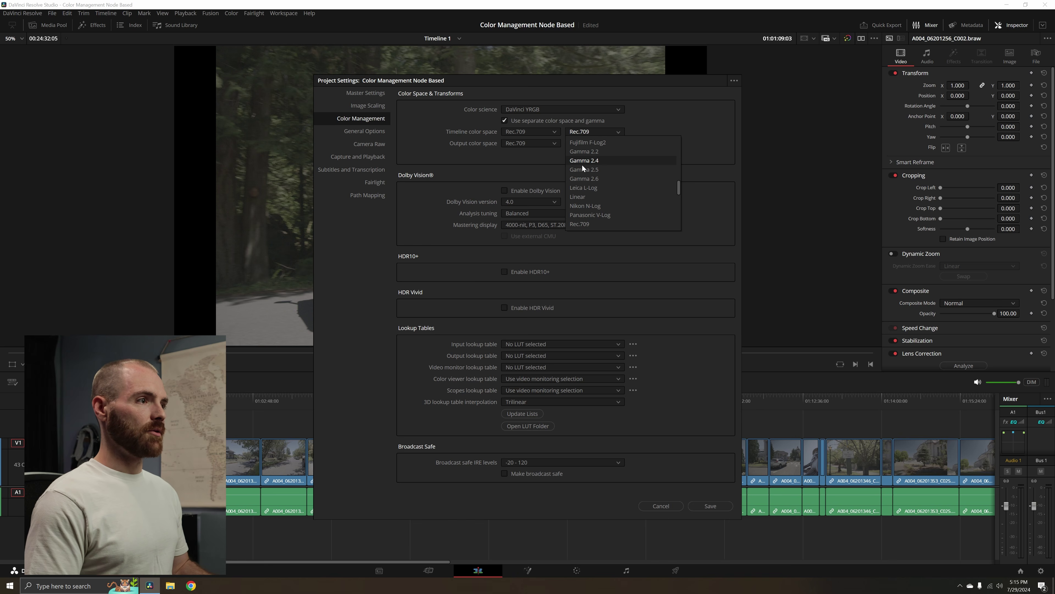
{"action": "left_click", "coordinate": [528, 132]}
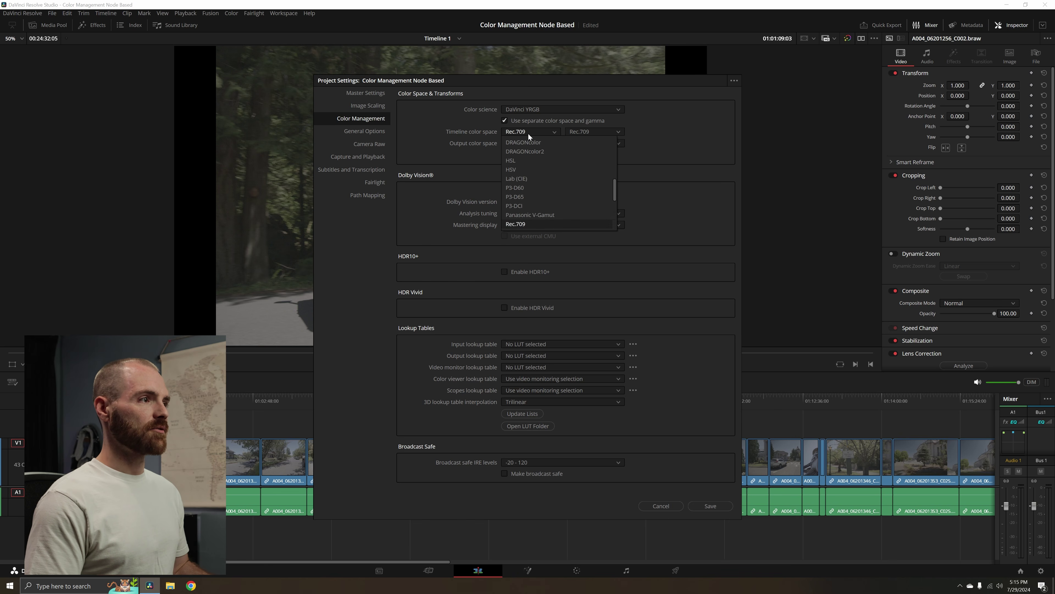
{"action": "left_click", "coordinate": [533, 141]}
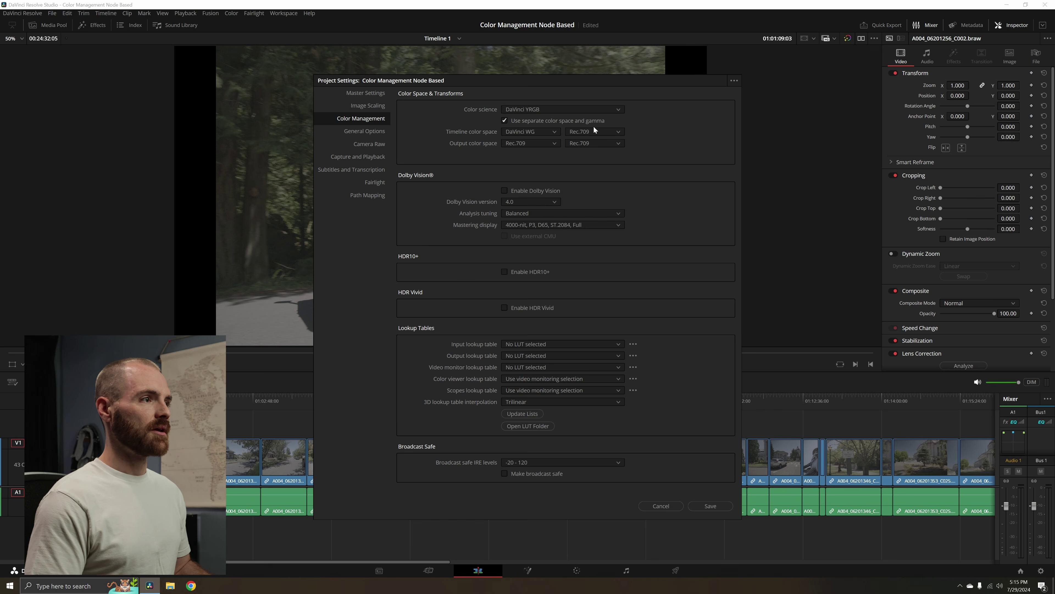
{"action": "left_click", "coordinate": [596, 131]}
{"action": "scroll", "coordinate": [595, 132], "scroll_direction": "up", "scroll_amount": 3}
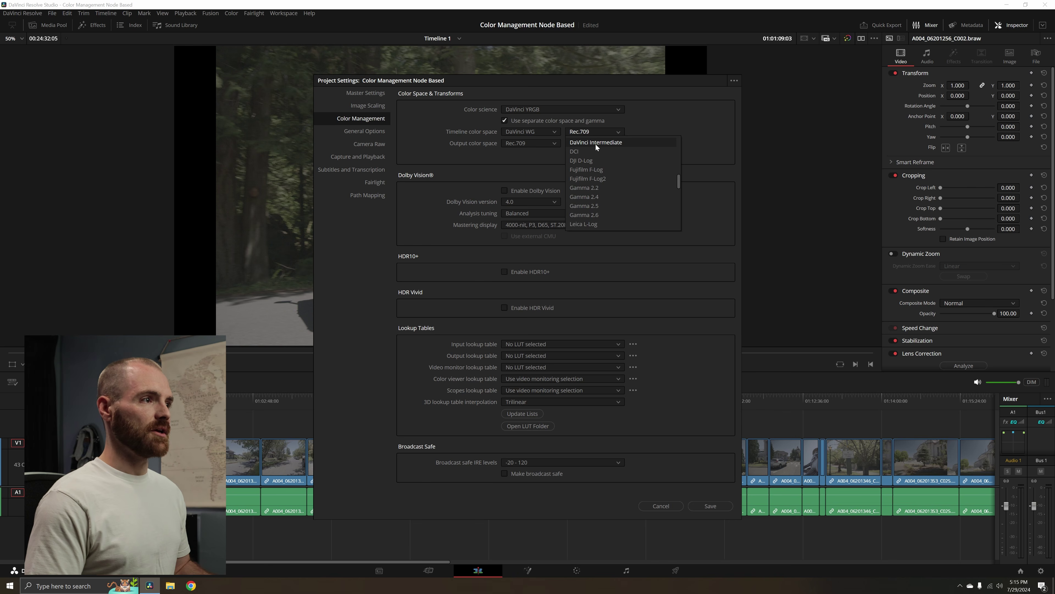
{"action": "left_click", "coordinate": [595, 144]}
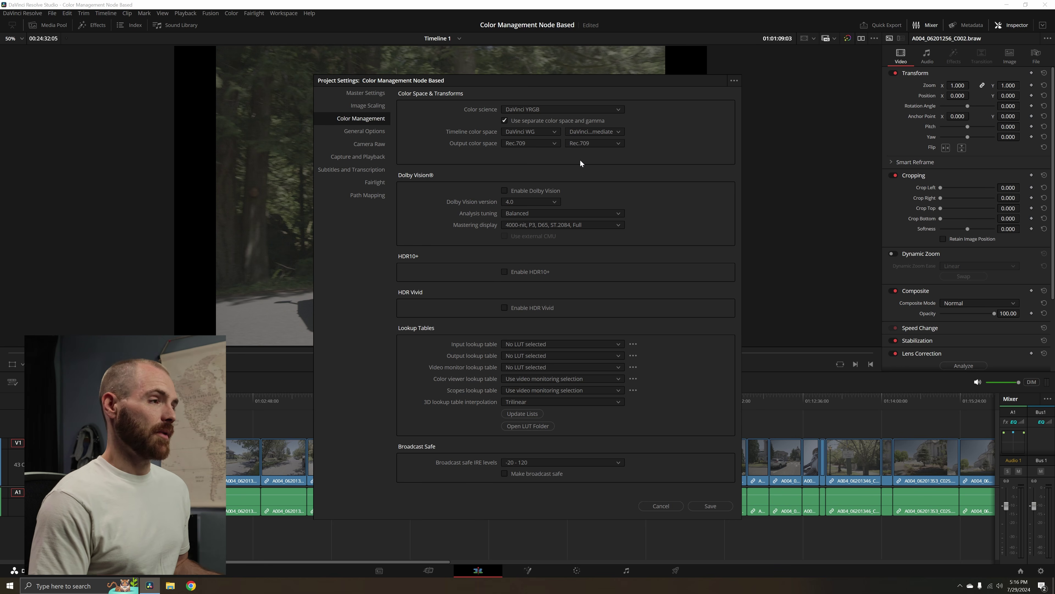
Set the output gamma to Gamma 2.4, save the project settings and dismiss the storage location warnings.
{"action": "left_click", "coordinate": [601, 143]}
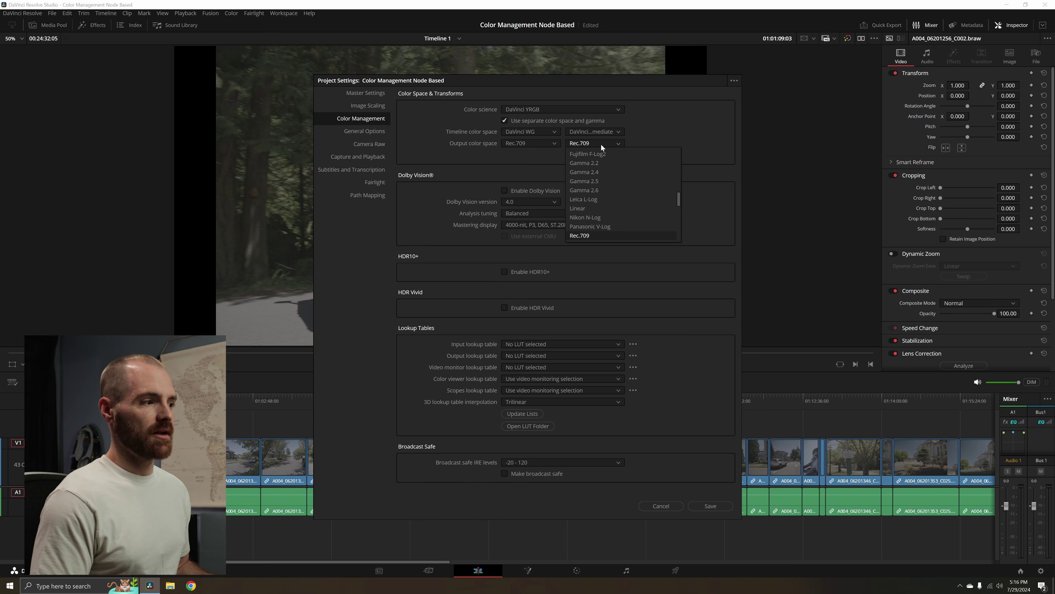
{"action": "left_click", "coordinate": [601, 172]}
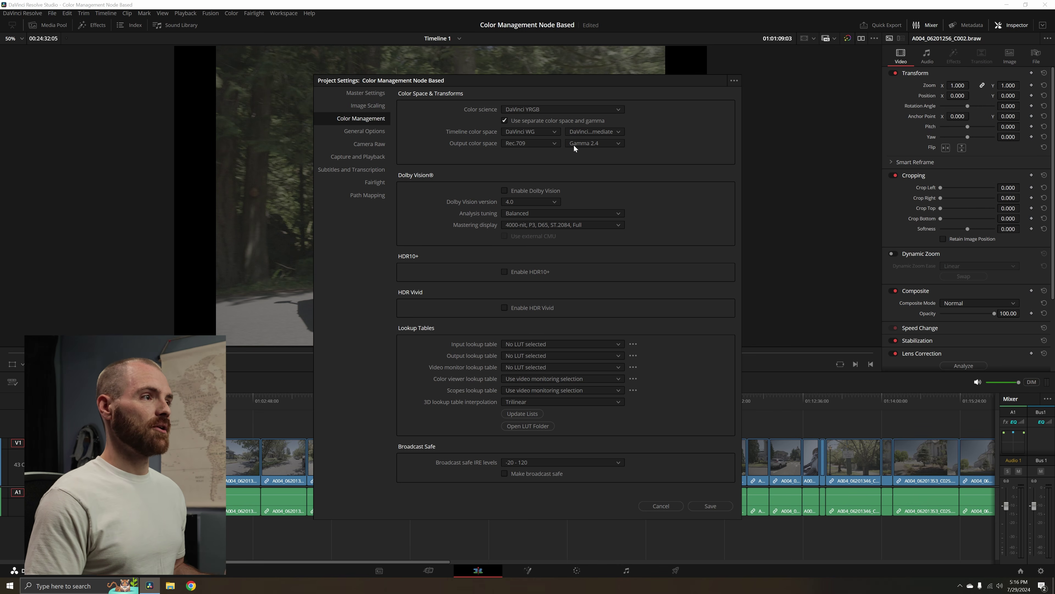
{"action": "left_click", "coordinate": [552, 143]}
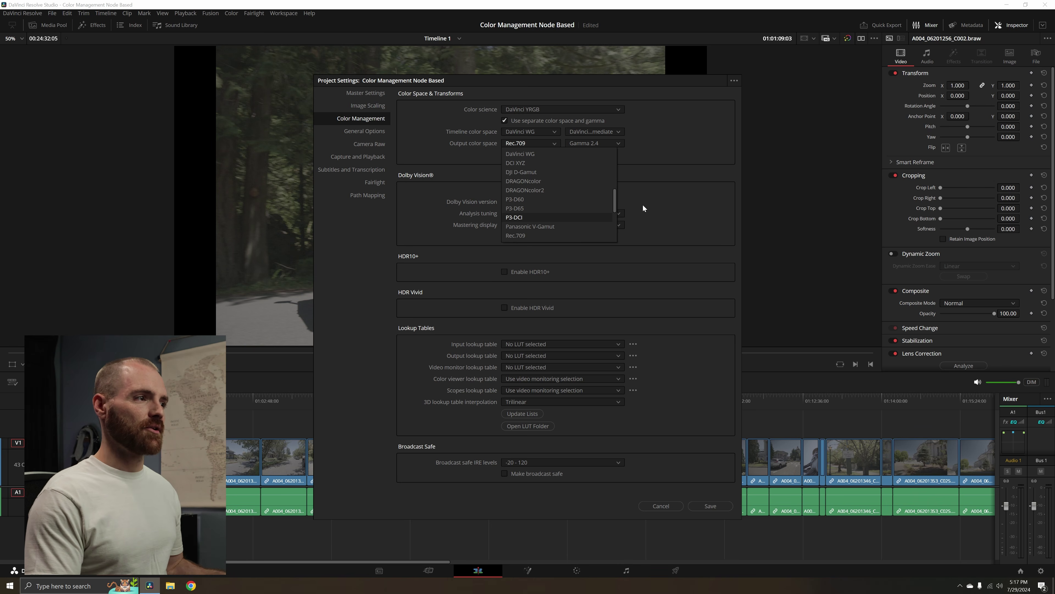
{"action": "scroll", "coordinate": [580, 166], "scroll_direction": "up", "scroll_amount": 6}
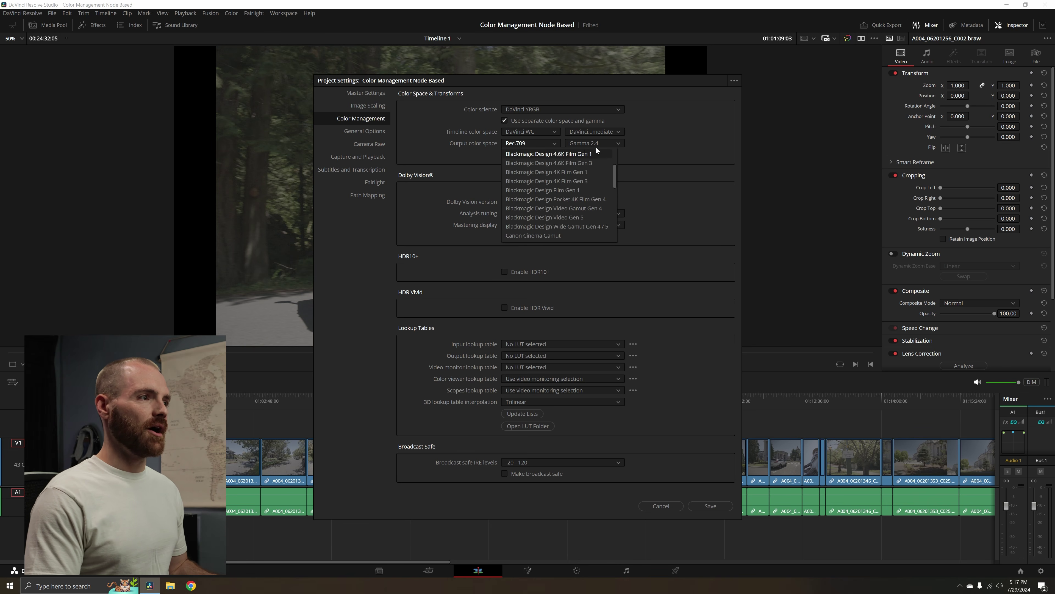
{"action": "left_click", "coordinate": [718, 174]}
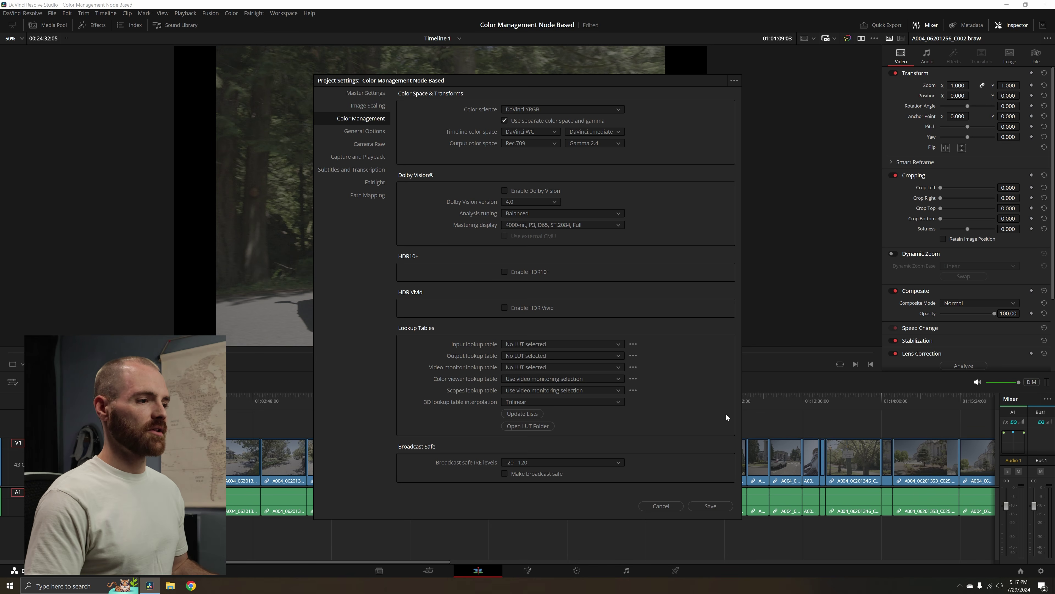
{"action": "left_click", "coordinate": [713, 506]}
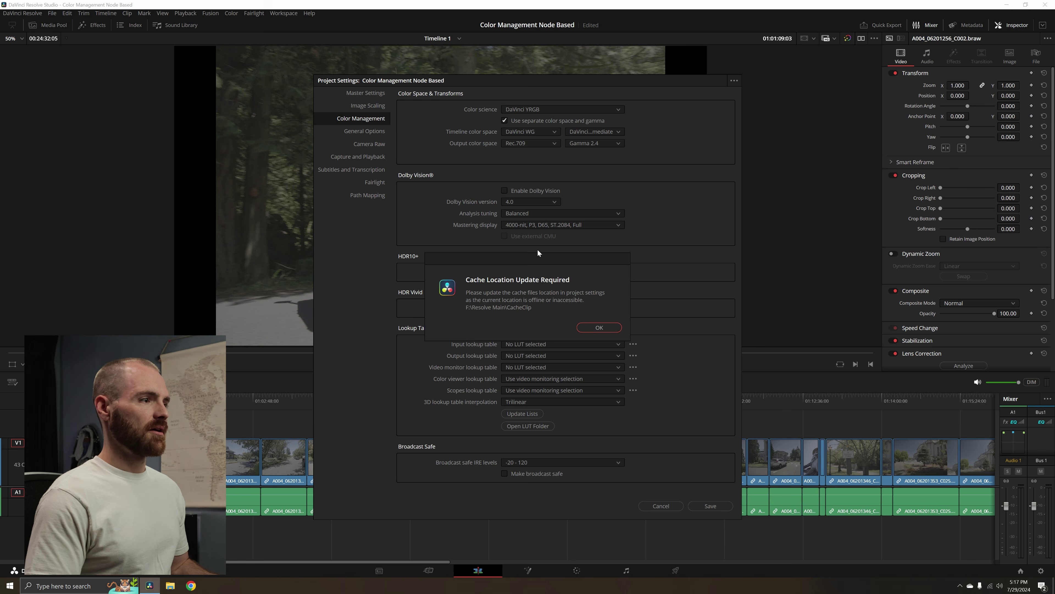
{"action": "left_click", "coordinate": [607, 328]}
{"action": "left_click", "coordinate": [607, 329]}
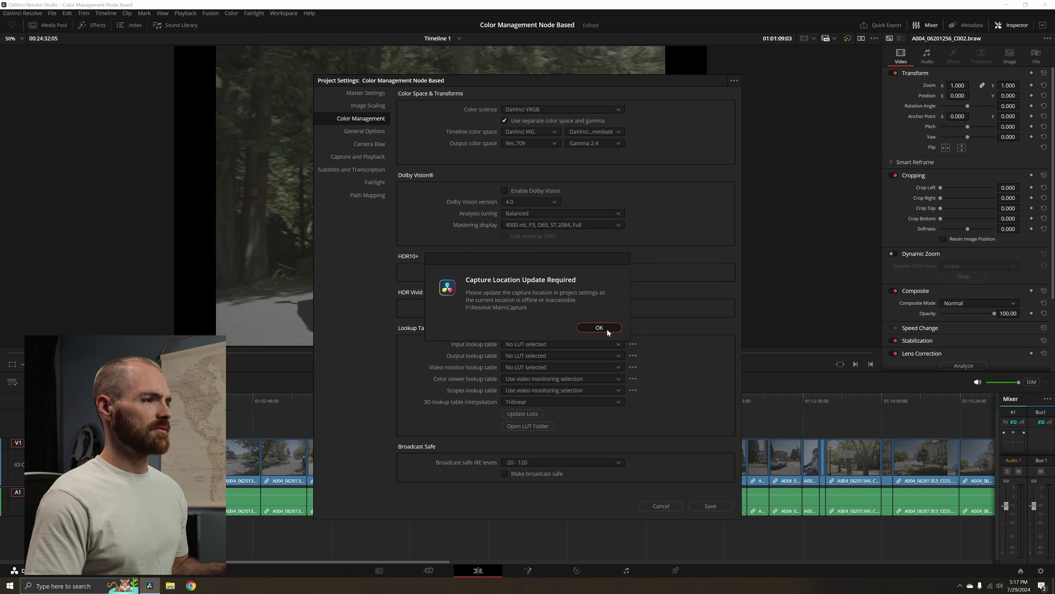
{"action": "left_click", "coordinate": [606, 329]}
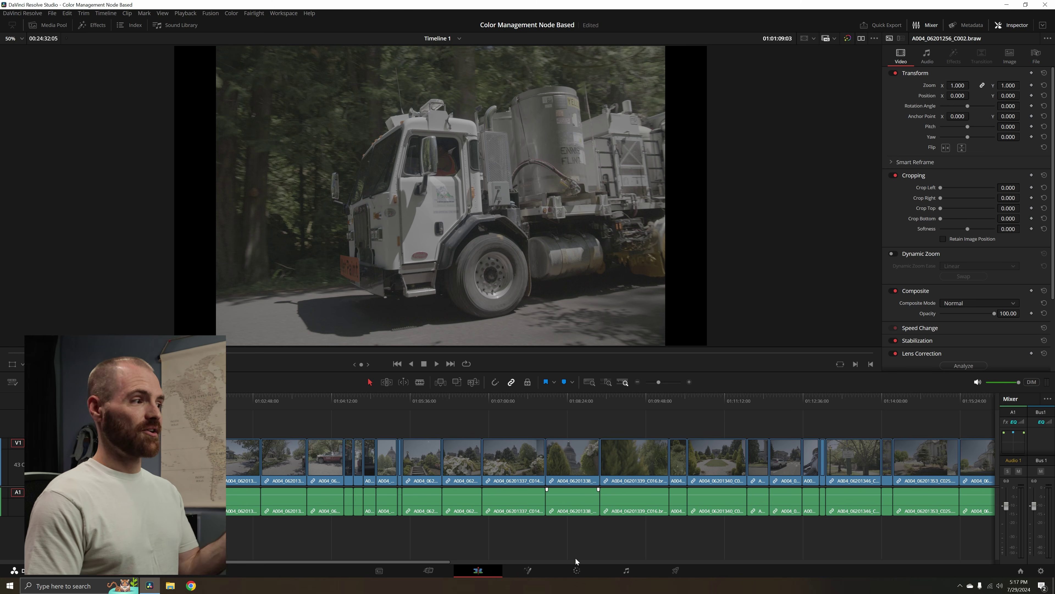
On the Color page, move node 01 closer to the source and insert a corrector node between it and the output.
{"action": "left_click", "coordinate": [583, 572]}
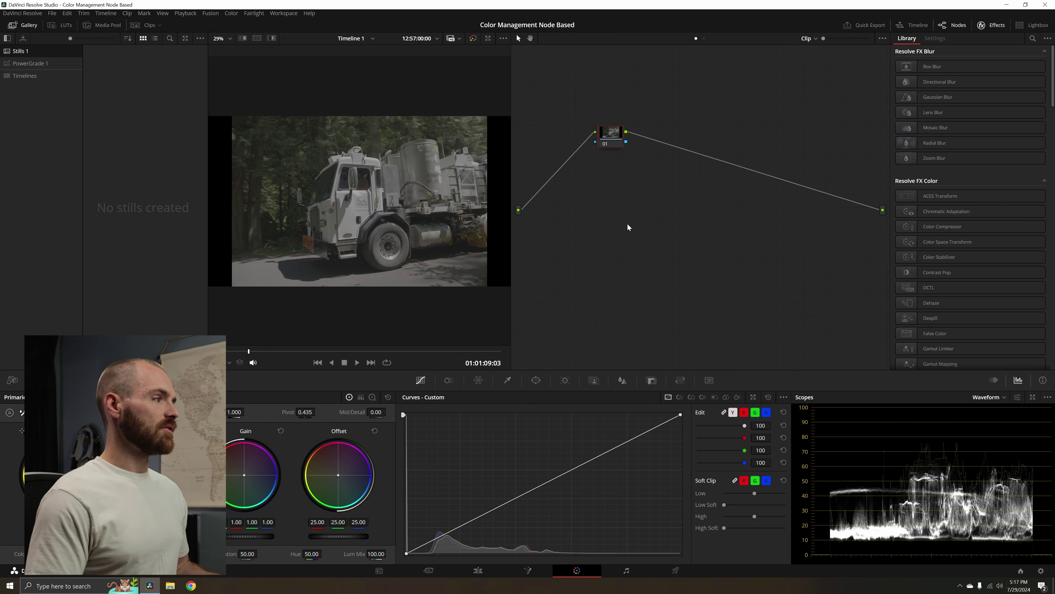
{"action": "left_click_drag", "start_coordinate": [604, 140], "coordinate": [572, 143]}
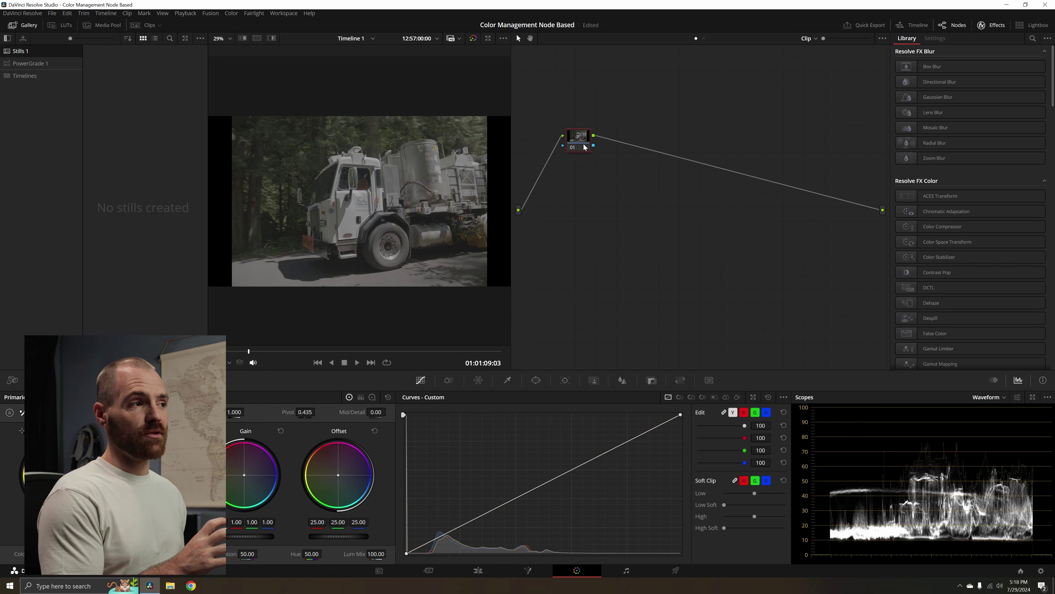
{"action": "right_click", "coordinate": [674, 196]}
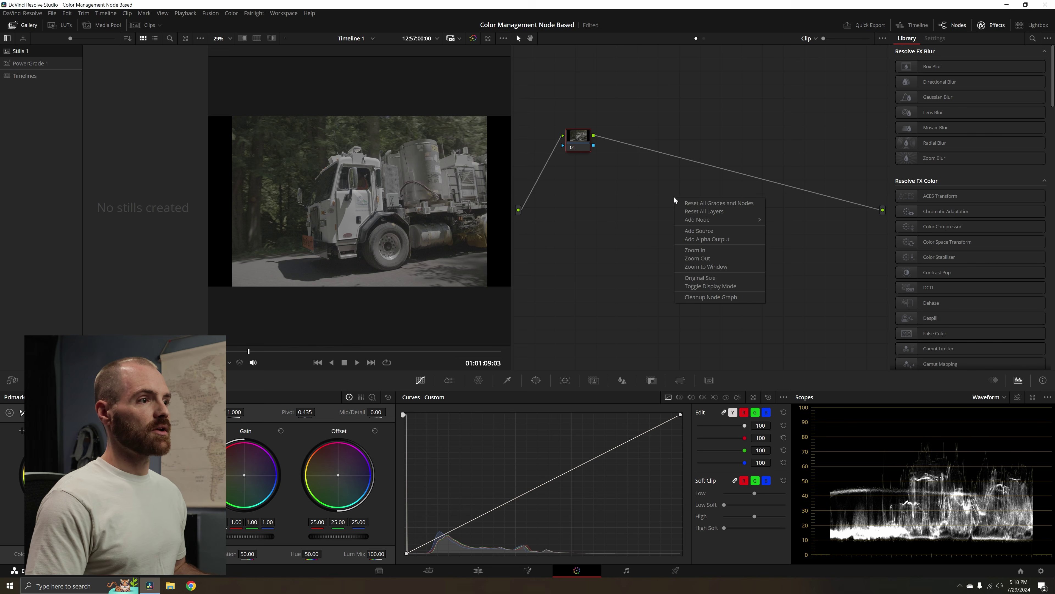
{"action": "mouse_move", "coordinate": [725, 224]}
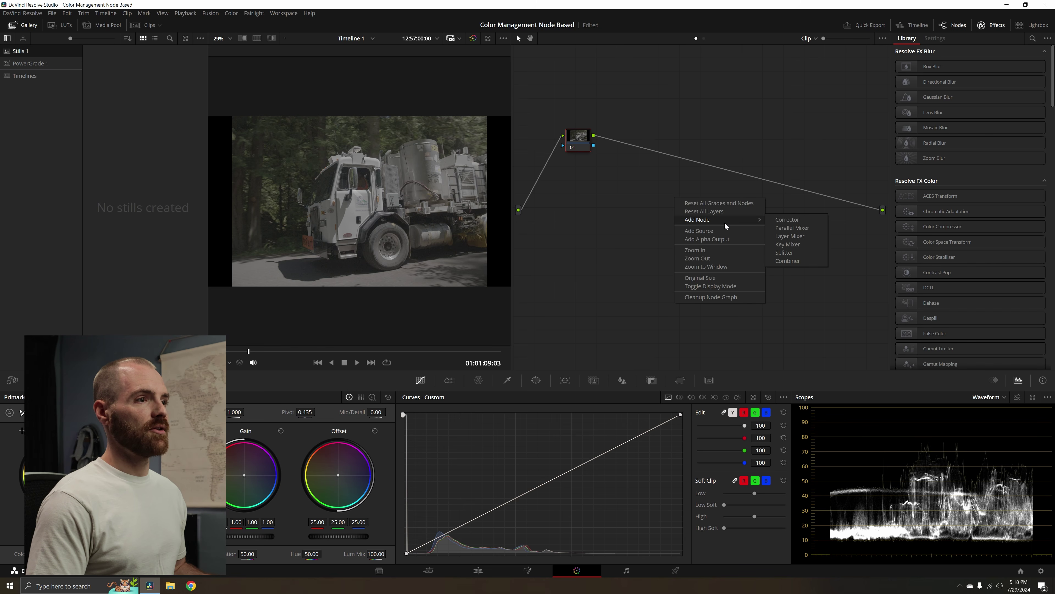
{"action": "left_click", "coordinate": [803, 217]}
{"action": "left_click_drag", "start_coordinate": [688, 205], "coordinate": [763, 173]}
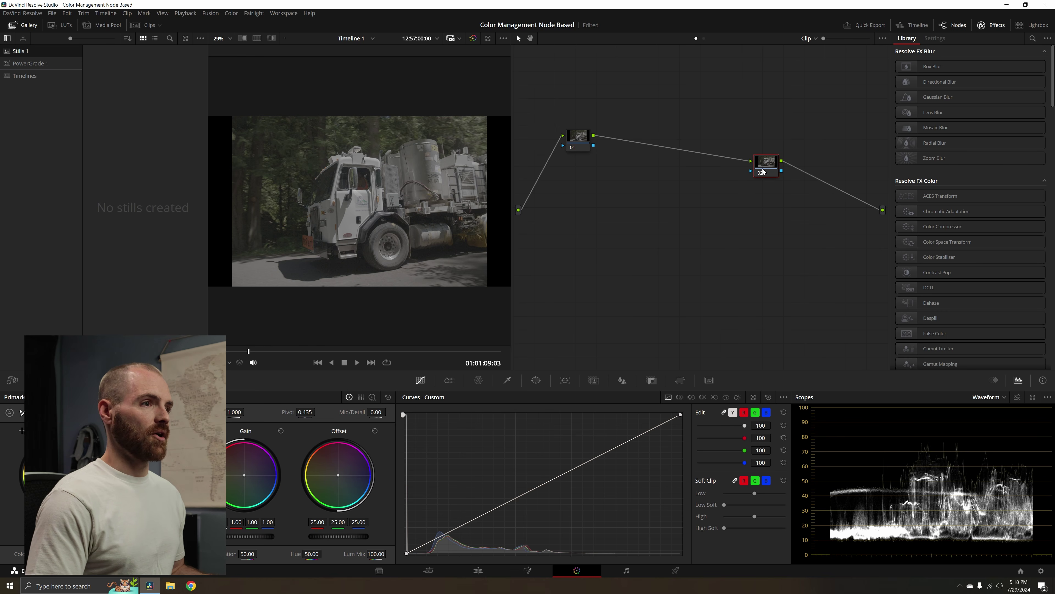
Replace the second corrector with a serial node added after node 01, and space the two nodes apart in a level row.
{"action": "key", "text": "Delete"}
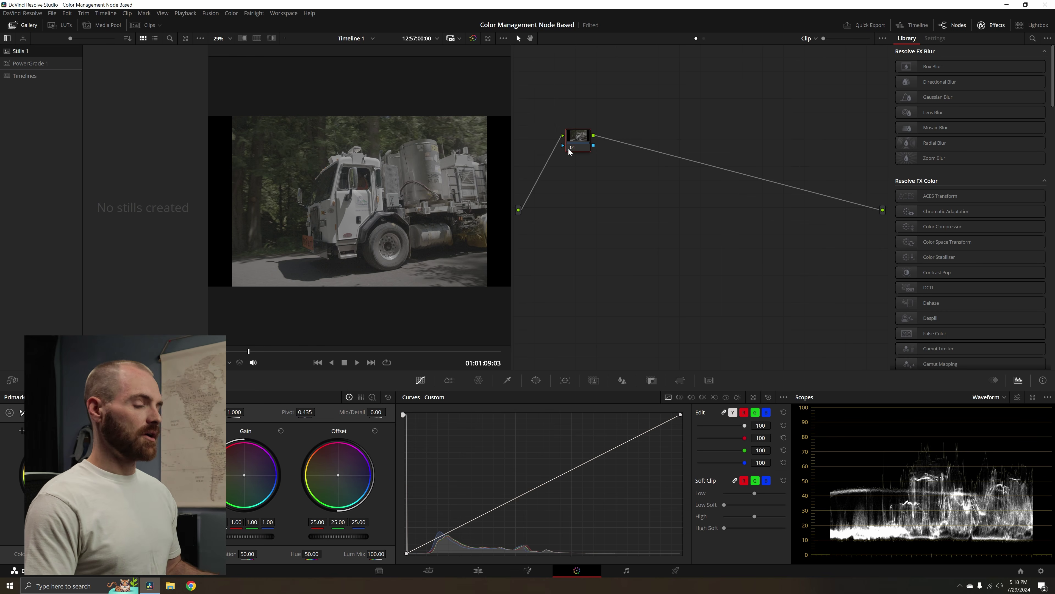
{"action": "key", "text": "alt+s"}
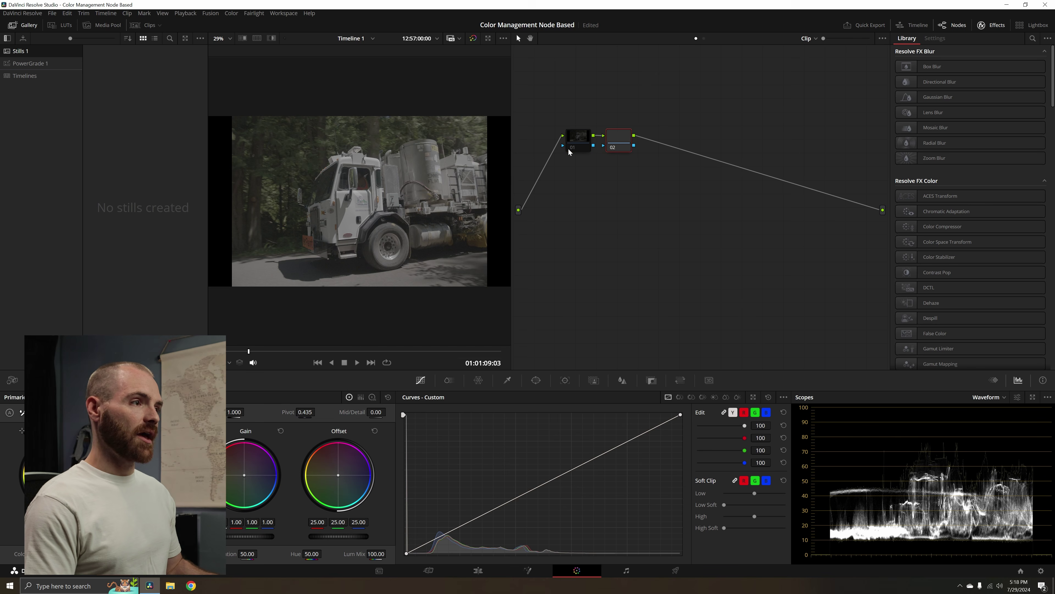
{"action": "left_click_drag", "start_coordinate": [619, 142], "coordinate": [766, 158]}
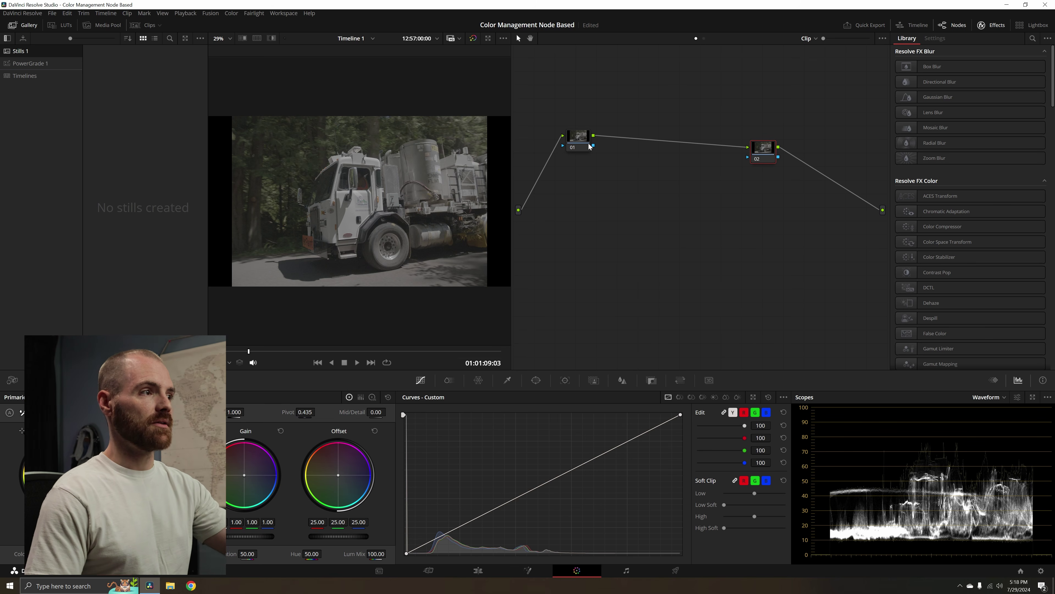
{"action": "left_click_drag", "start_coordinate": [589, 146], "coordinate": [586, 165]}
{"action": "left_click", "coordinate": [759, 163]}
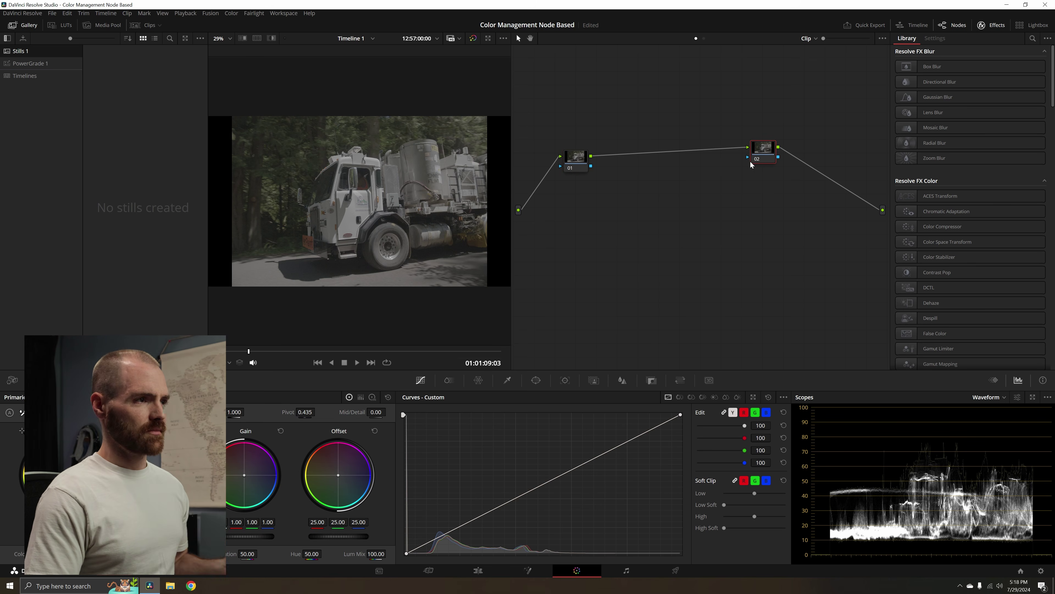
{"action": "left_click_drag", "start_coordinate": [761, 152], "coordinate": [761, 159]}
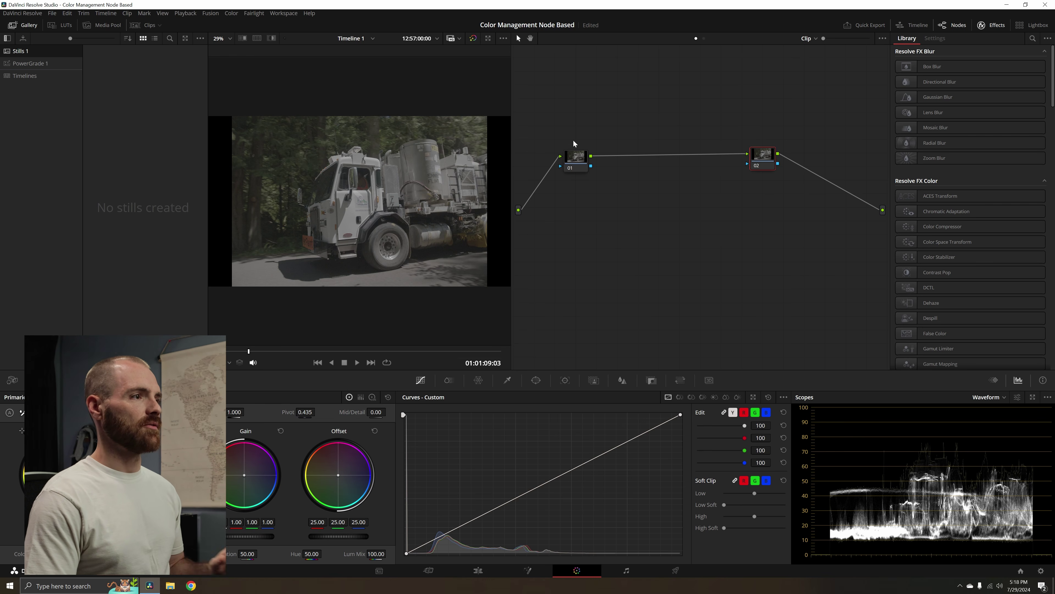
Find the Color Space Transform effect by searching for "color" and apply it to both node 01 and node 02.
{"action": "left_click", "coordinate": [575, 165]}
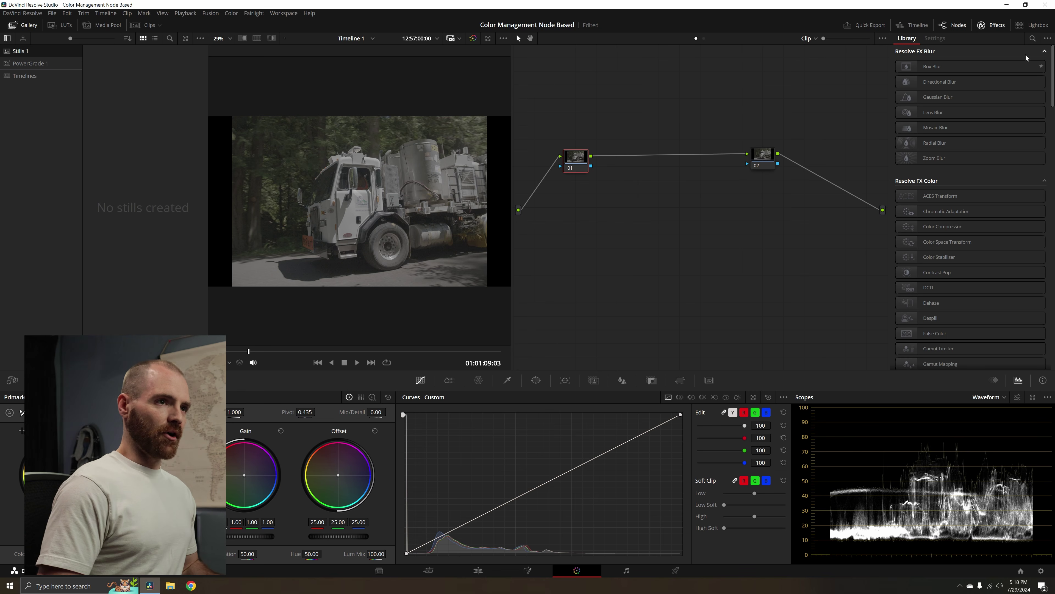
{"action": "left_click", "coordinate": [1032, 39]}
{"action": "type", "text": "color"}
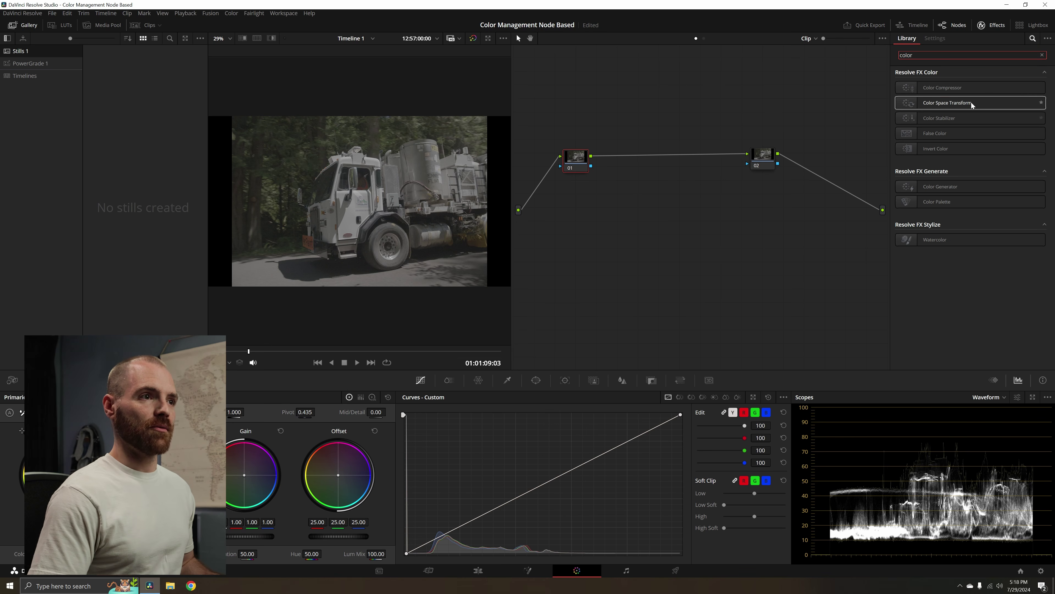
{"action": "left_click_drag", "start_coordinate": [972, 102], "coordinate": [571, 158]}
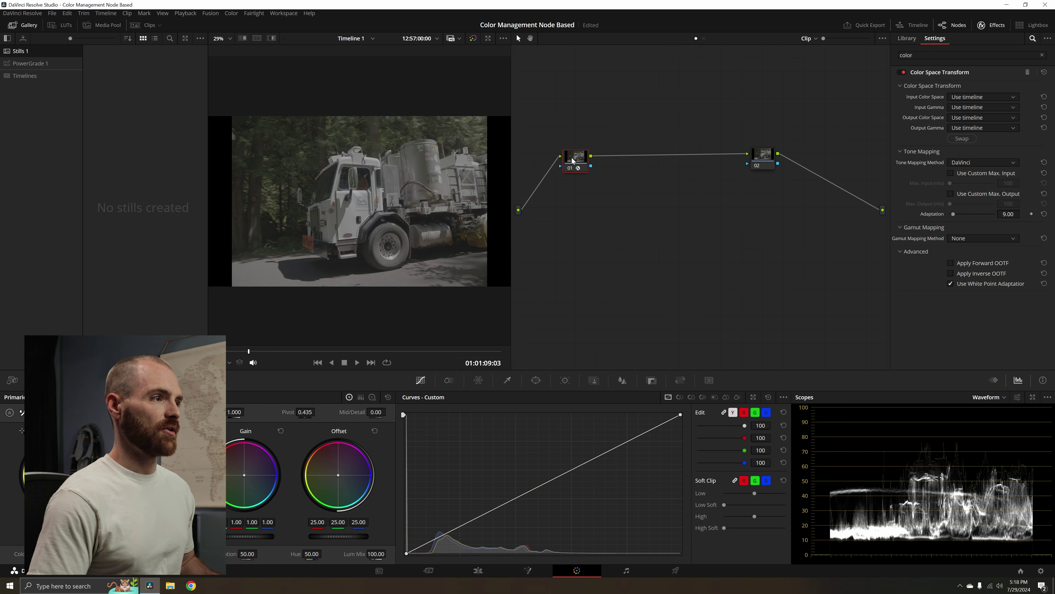
{"action": "left_click", "coordinate": [762, 157]}
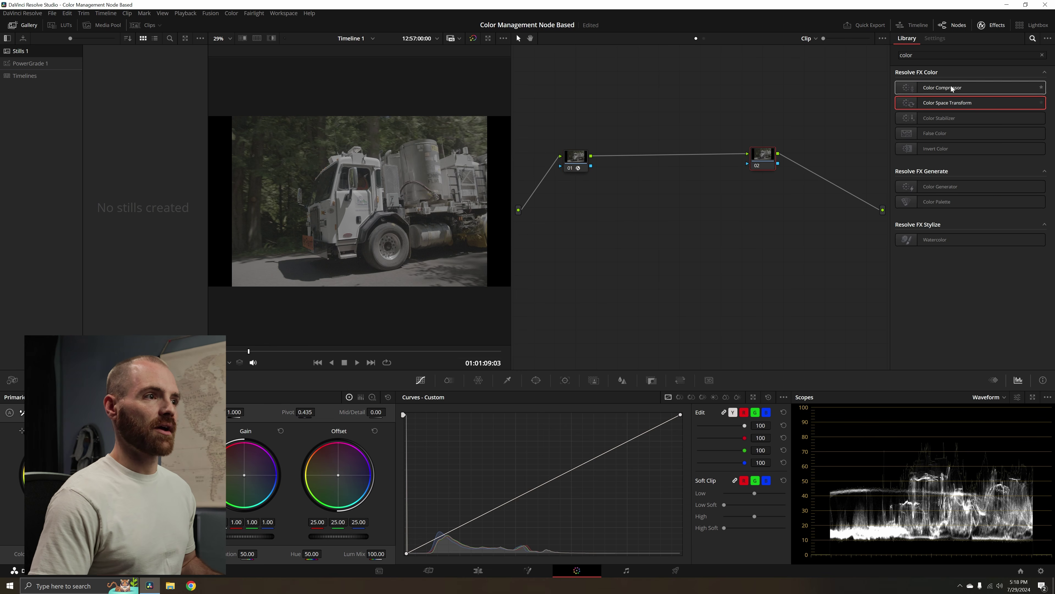
{"action": "left_click_drag", "start_coordinate": [966, 102], "coordinate": [758, 163]}
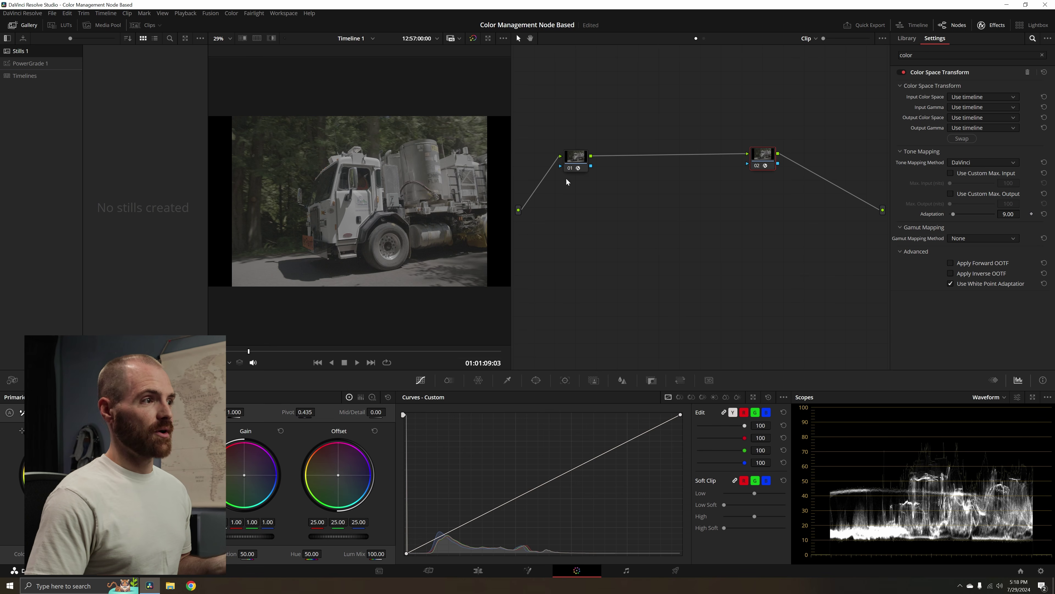
Label node 01 as "Cst IN".
{"action": "right_click", "coordinate": [572, 171]}
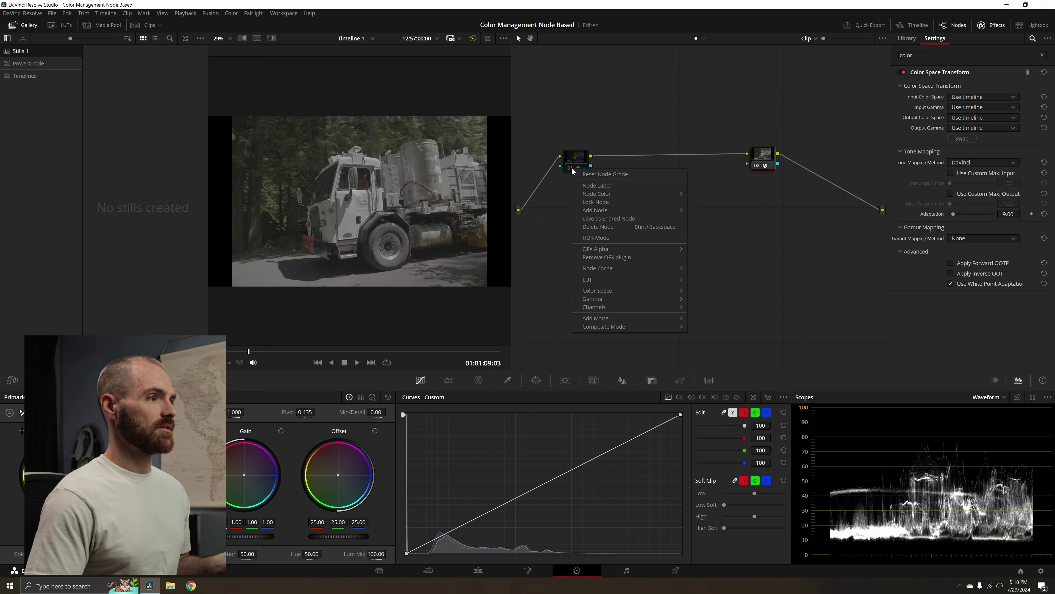
{"action": "left_click", "coordinate": [612, 188]}
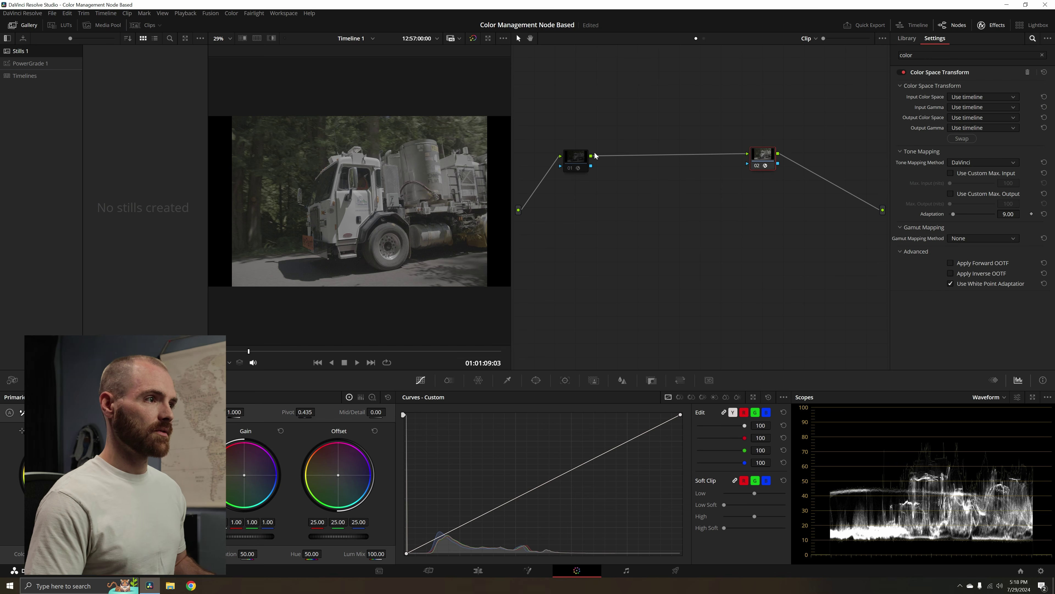
{"action": "right_click", "coordinate": [580, 159]}
{"action": "left_click", "coordinate": [586, 177]}
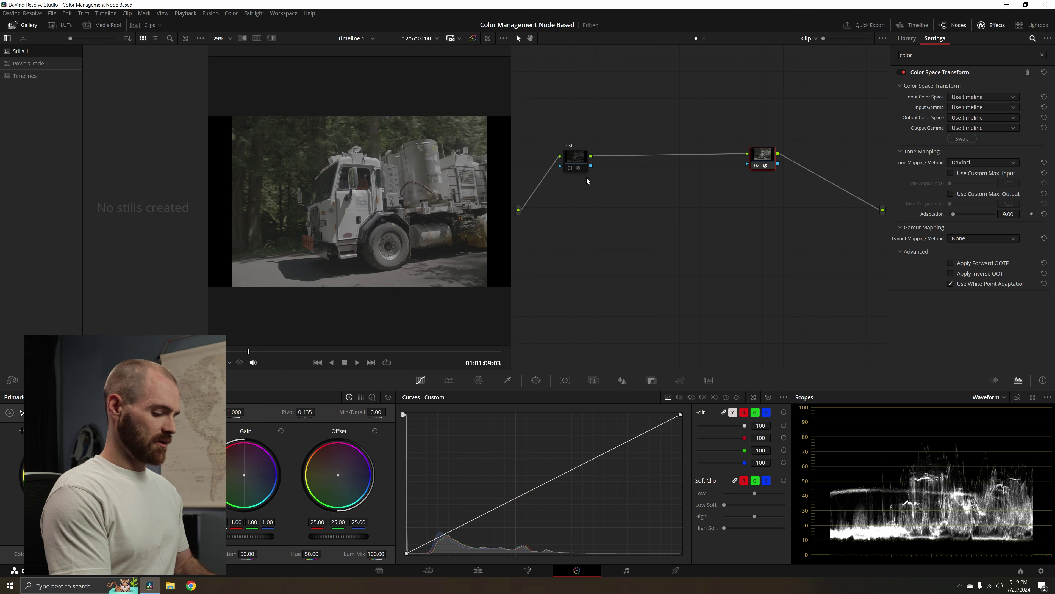
{"action": "key", "text": "Return"}
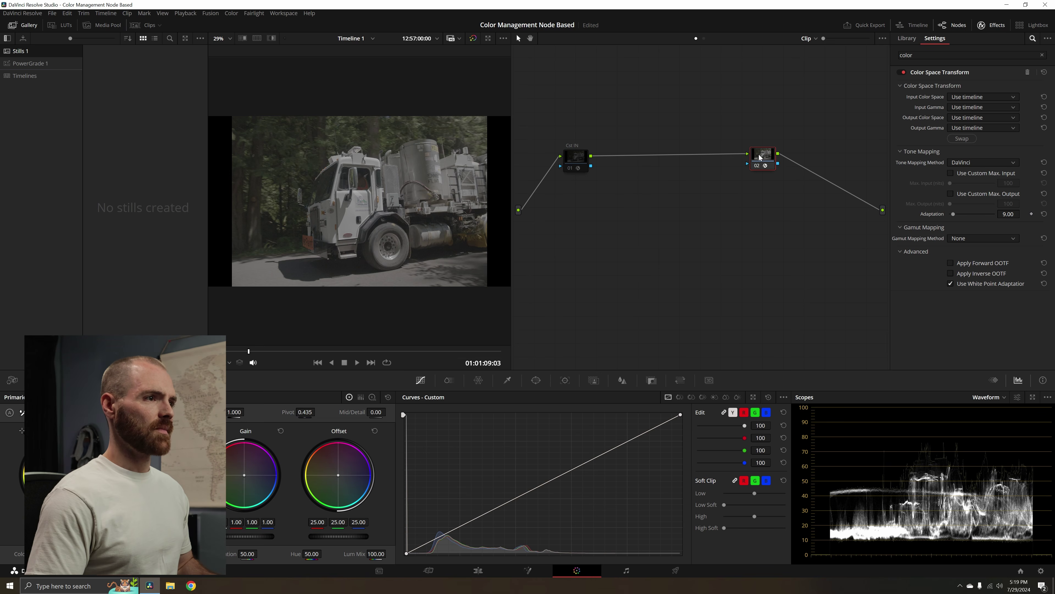
Label node 02 as "CST OUT", and select node 01 and nudge it slightly upward in the graph.
{"action": "right_click", "coordinate": [760, 156]}
{"action": "left_click", "coordinate": [773, 172]}
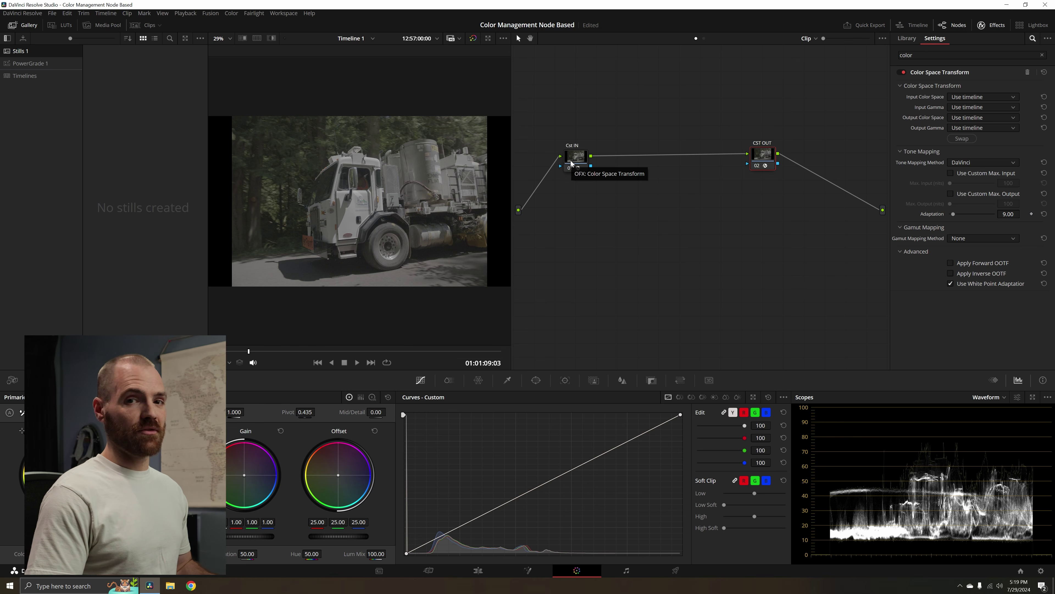
{"action": "left_click_drag", "start_coordinate": [572, 163], "coordinate": [574, 164]}
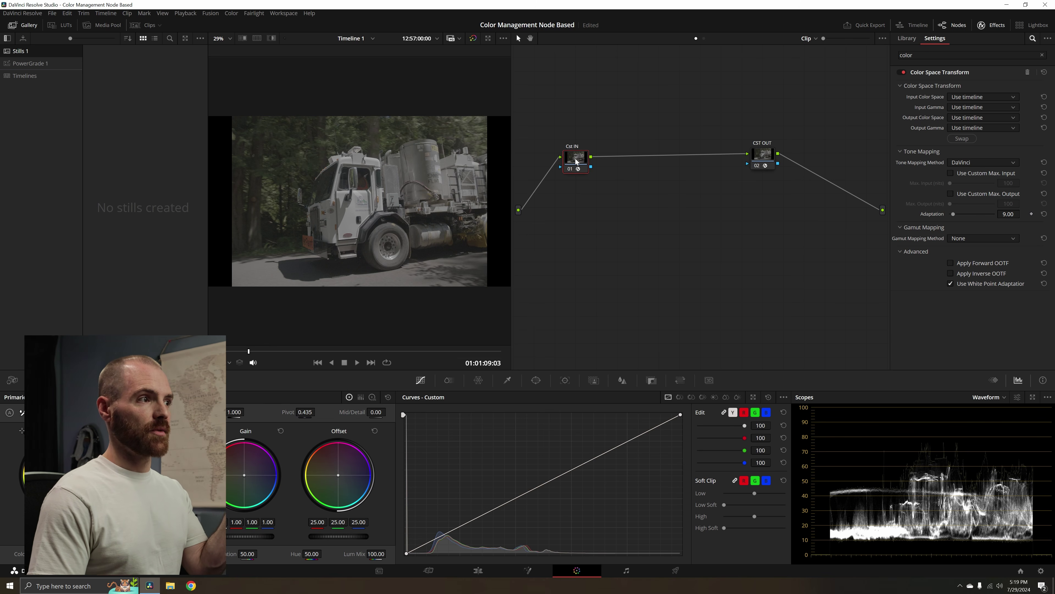
{"action": "left_click_drag", "start_coordinate": [576, 162], "coordinate": [572, 151]}
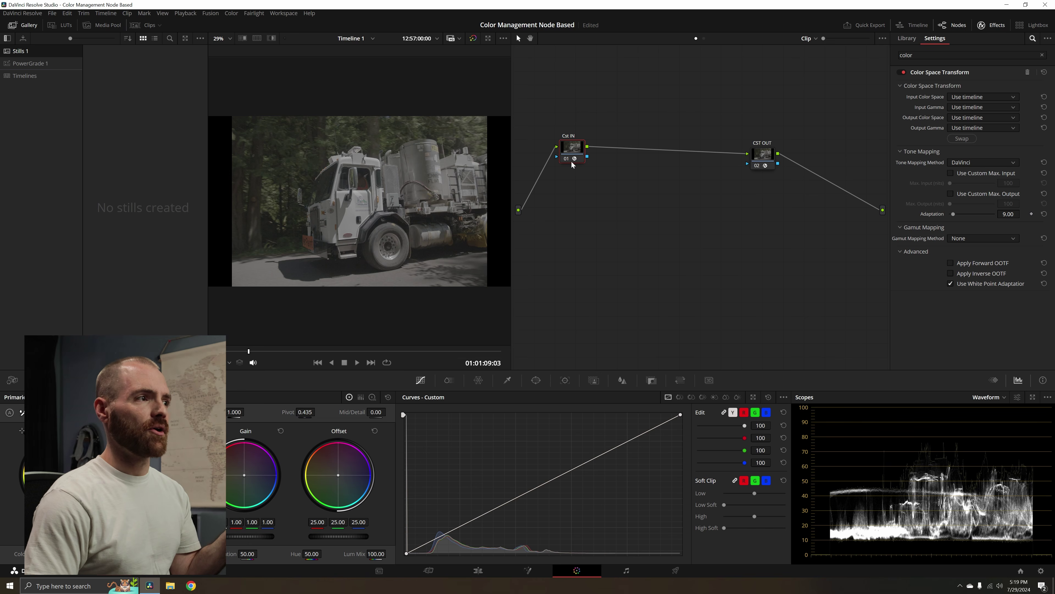
Set the Cst IN node's input color space to Blackmagic Design Wide Gamut Gen 4/5 and input gamma to Blackmagic Design Film Gen 5.
{"action": "left_click", "coordinate": [968, 99]}
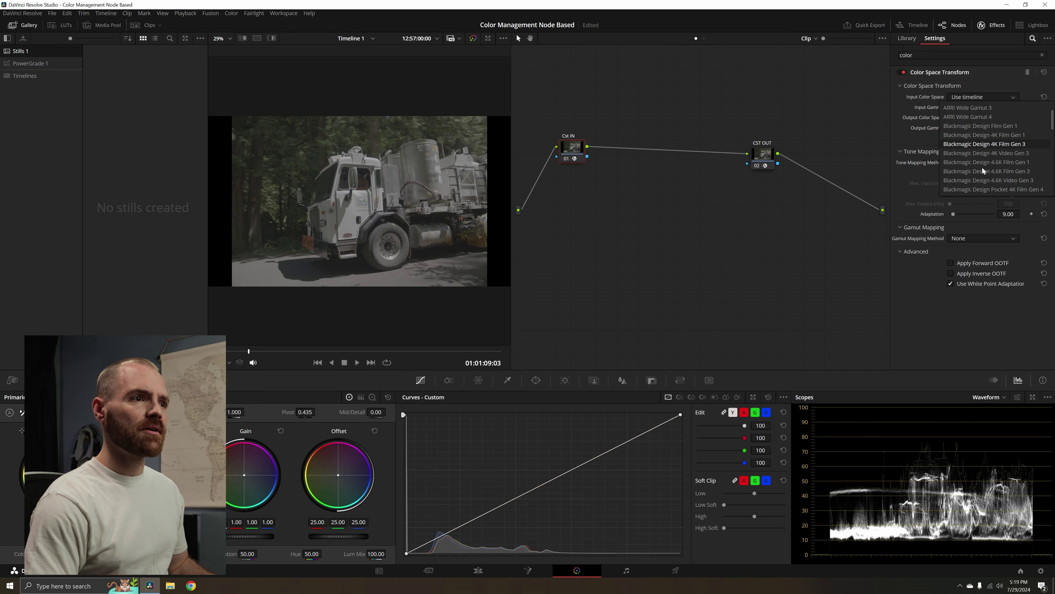
{"action": "scroll", "coordinate": [982, 168], "scroll_direction": "down", "scroll_amount": 1}
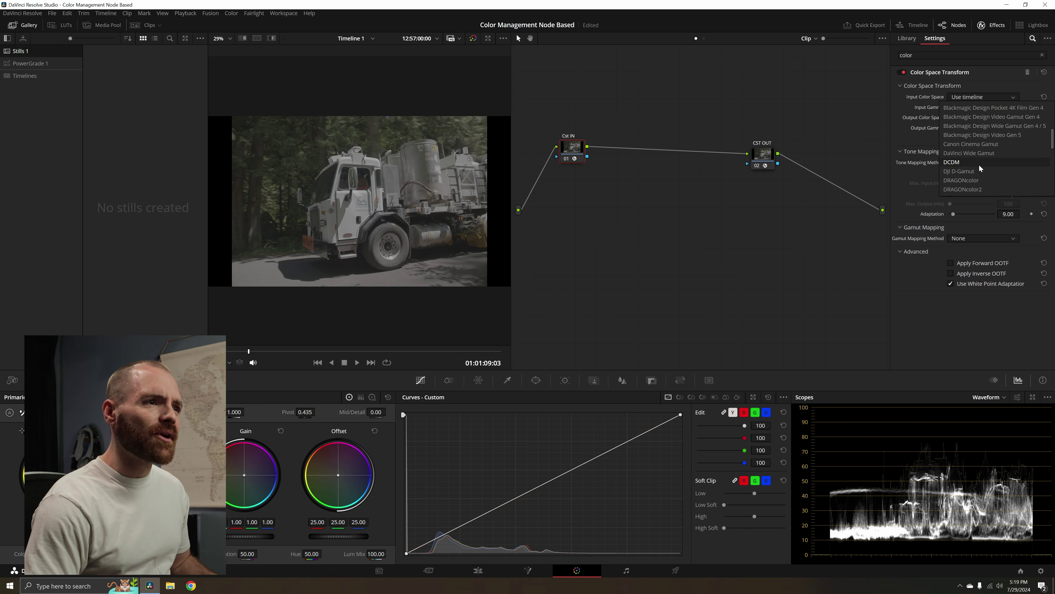
{"action": "scroll", "coordinate": [979, 165], "scroll_direction": "down", "scroll_amount": 1}
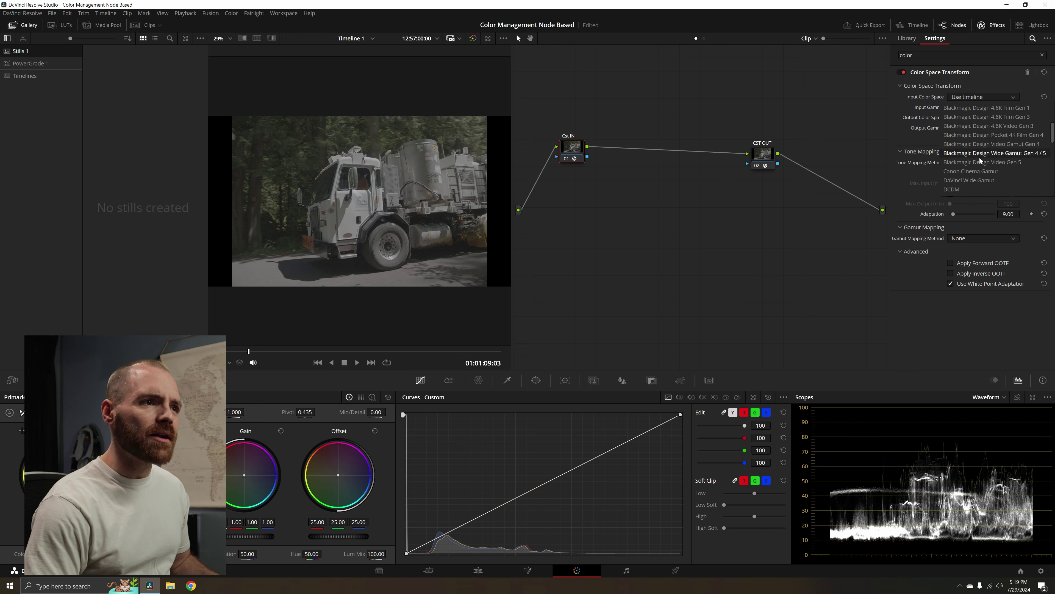
{"action": "left_click", "coordinate": [979, 155]}
{"action": "left_click", "coordinate": [977, 109]}
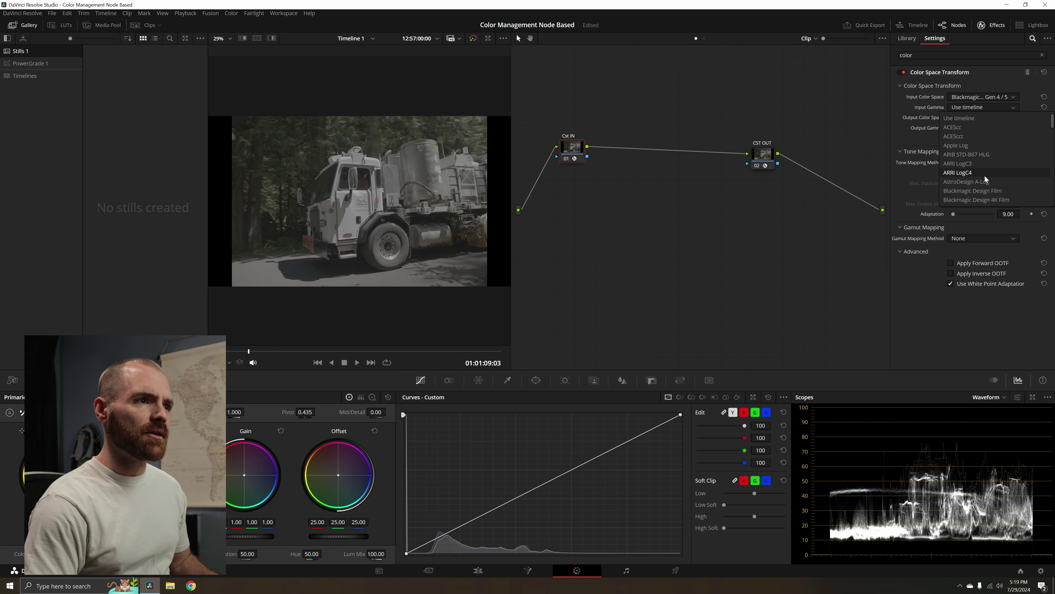
{"action": "scroll", "coordinate": [985, 175], "scroll_direction": "down", "scroll_amount": 2}
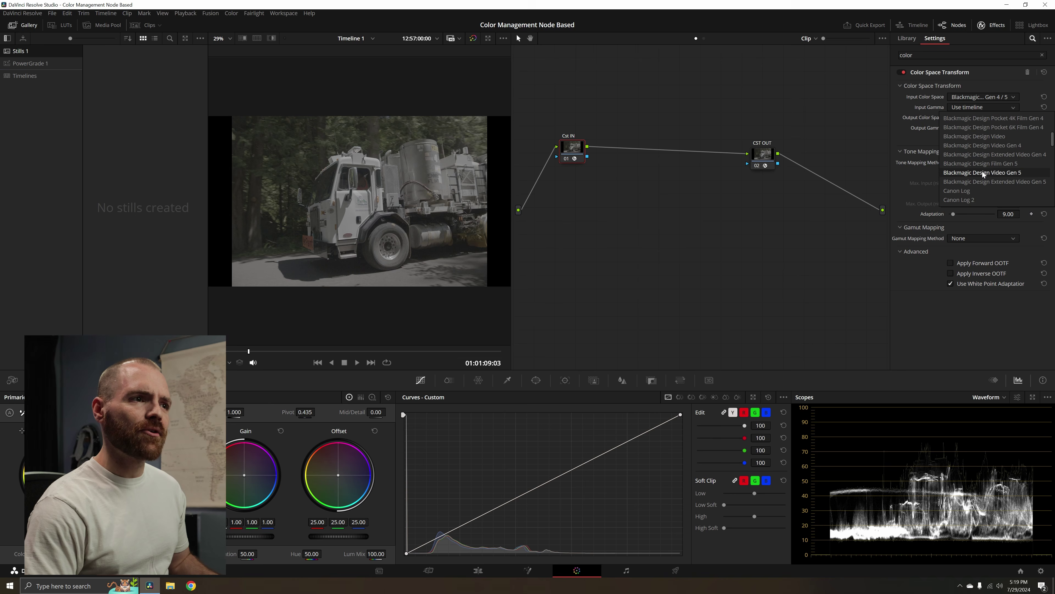
{"action": "left_click", "coordinate": [981, 164]}
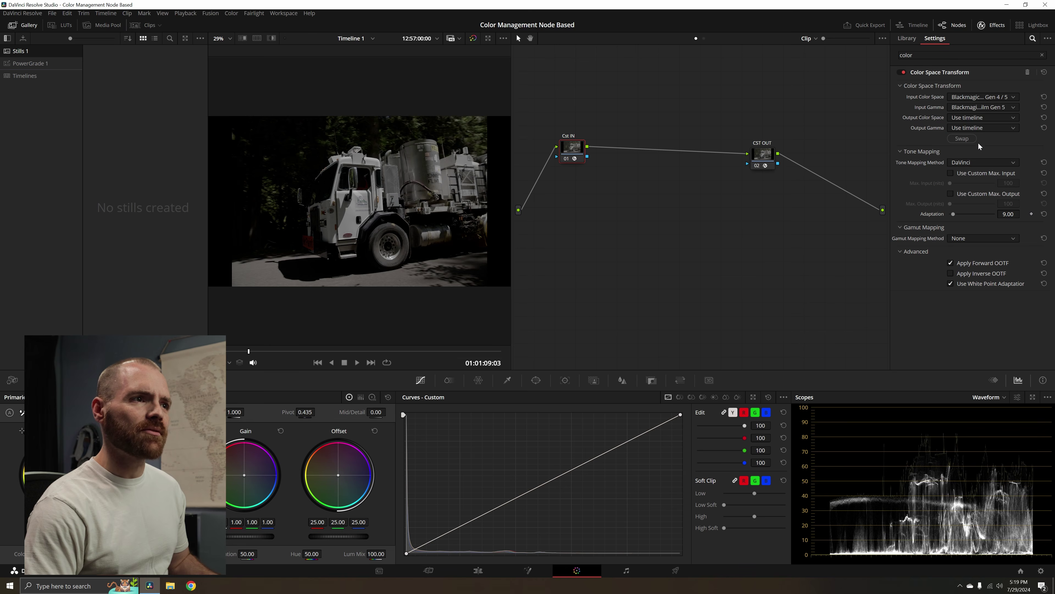
Set the Cst IN node's output to DaVinci Wide Gamut with DaVinci Intermediate gamma, and its tone mapping method to None.
{"action": "left_click", "coordinate": [970, 119]}
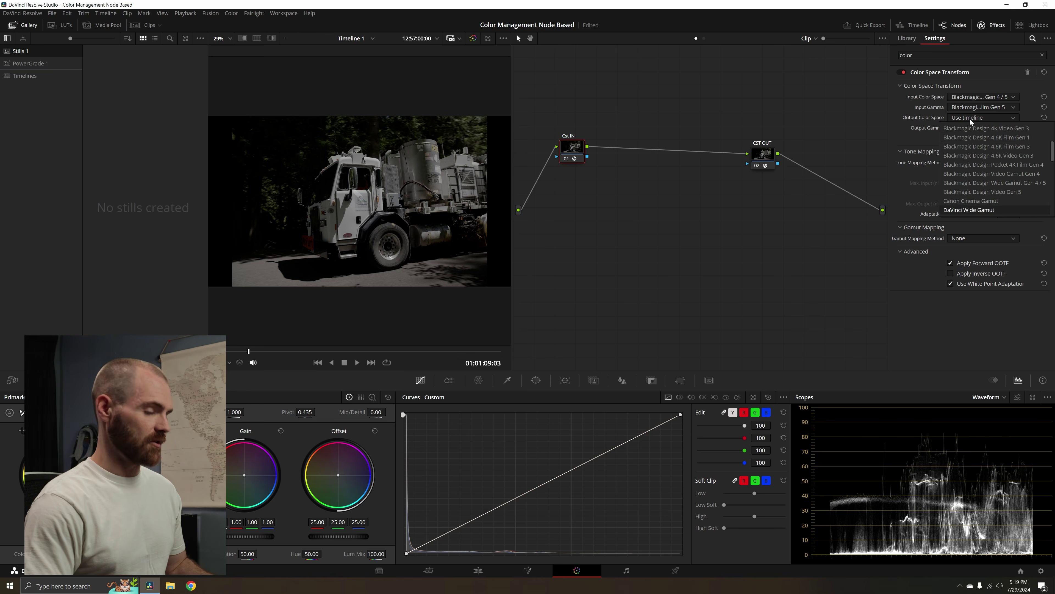
{"action": "scroll", "coordinate": [967, 150], "scroll_direction": "down", "scroll_amount": 4}
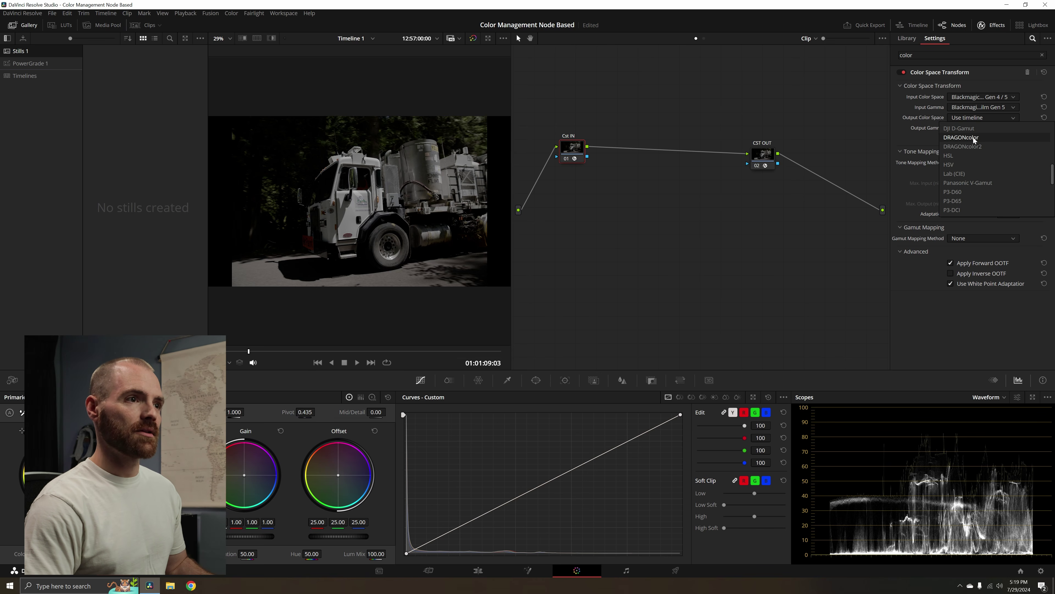
{"action": "scroll", "coordinate": [973, 139], "scroll_direction": "up", "scroll_amount": 3}
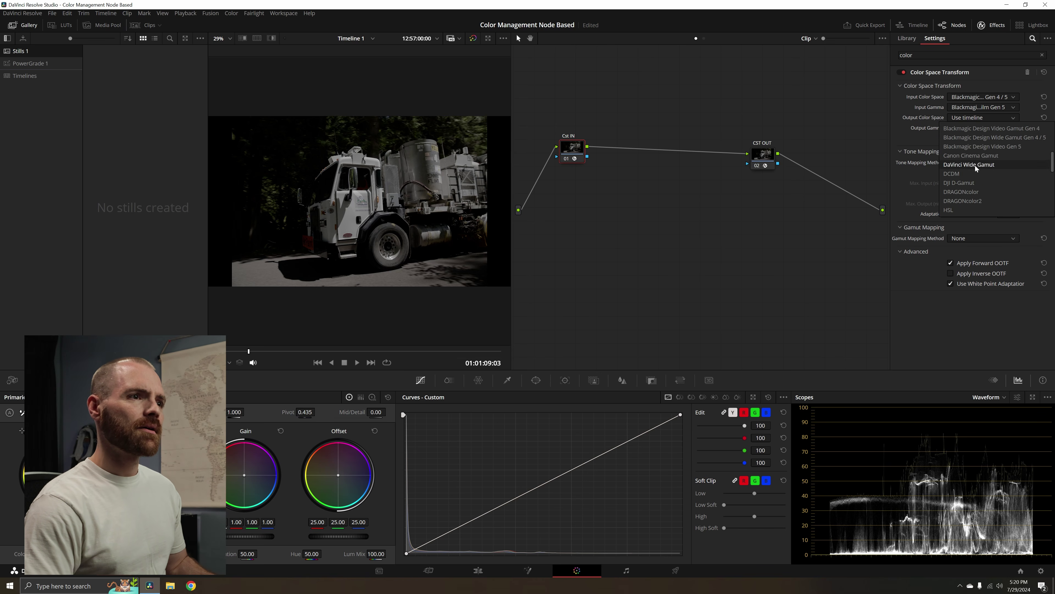
{"action": "left_click", "coordinate": [971, 164]}
{"action": "left_click", "coordinate": [976, 127]}
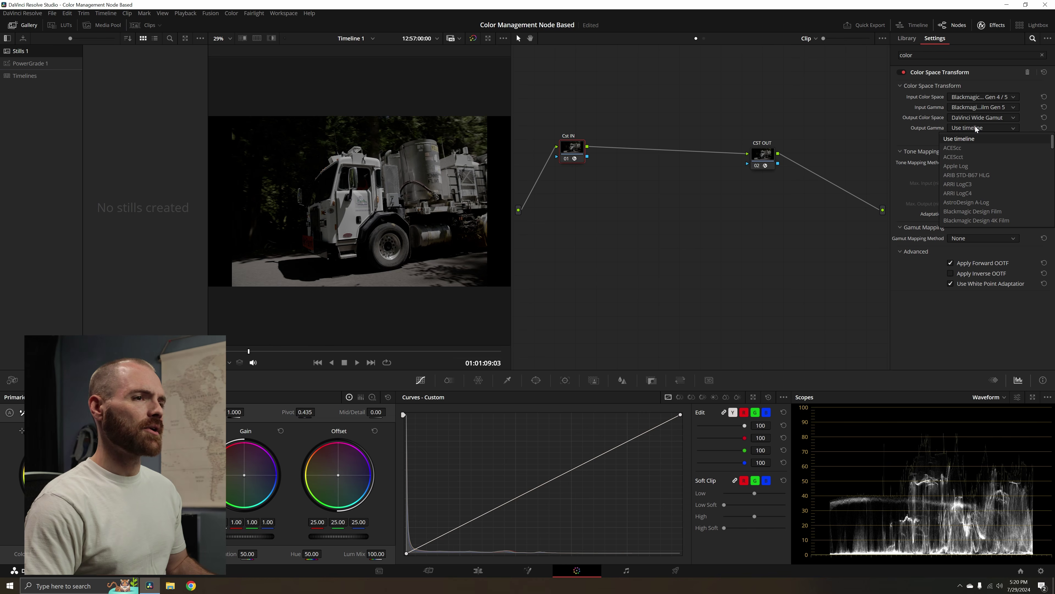
{"action": "scroll", "coordinate": [976, 175], "scroll_direction": "down", "scroll_amount": 4}
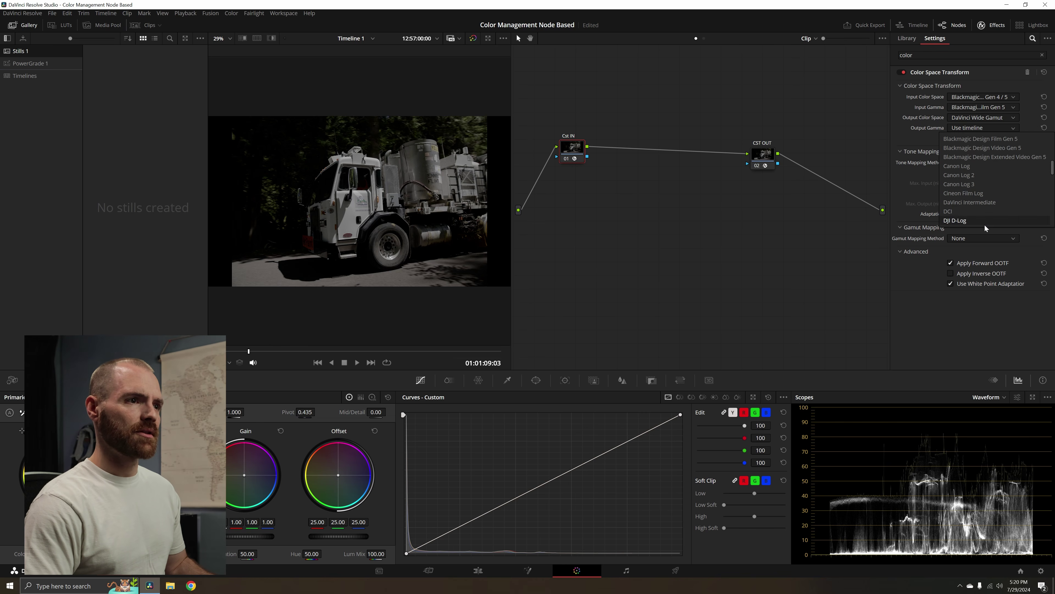
{"action": "left_click", "coordinate": [984, 202]}
{"action": "left_click", "coordinate": [964, 163]}
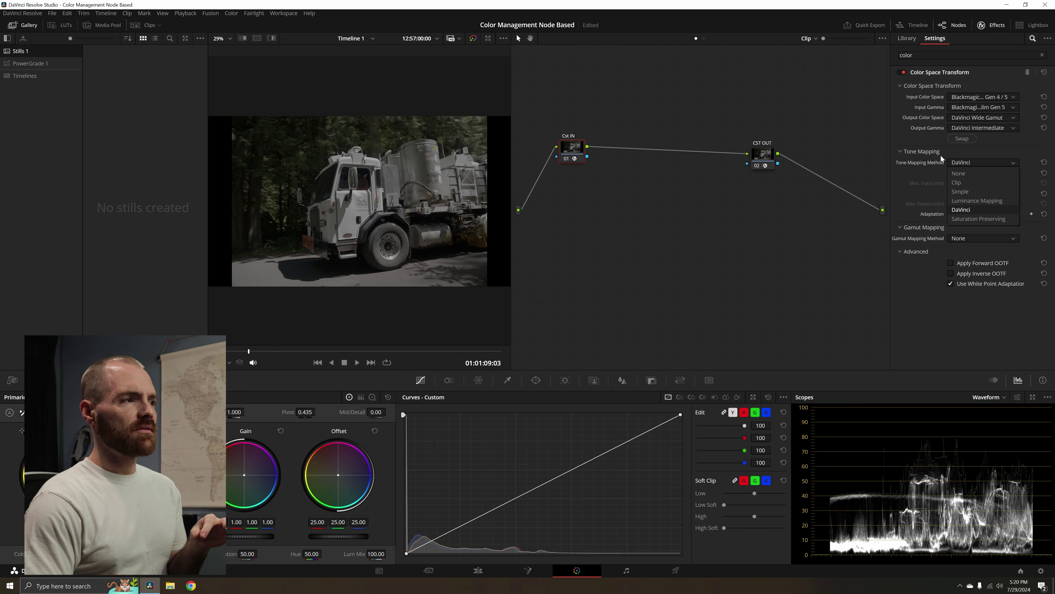
{"action": "left_click", "coordinate": [975, 173]}
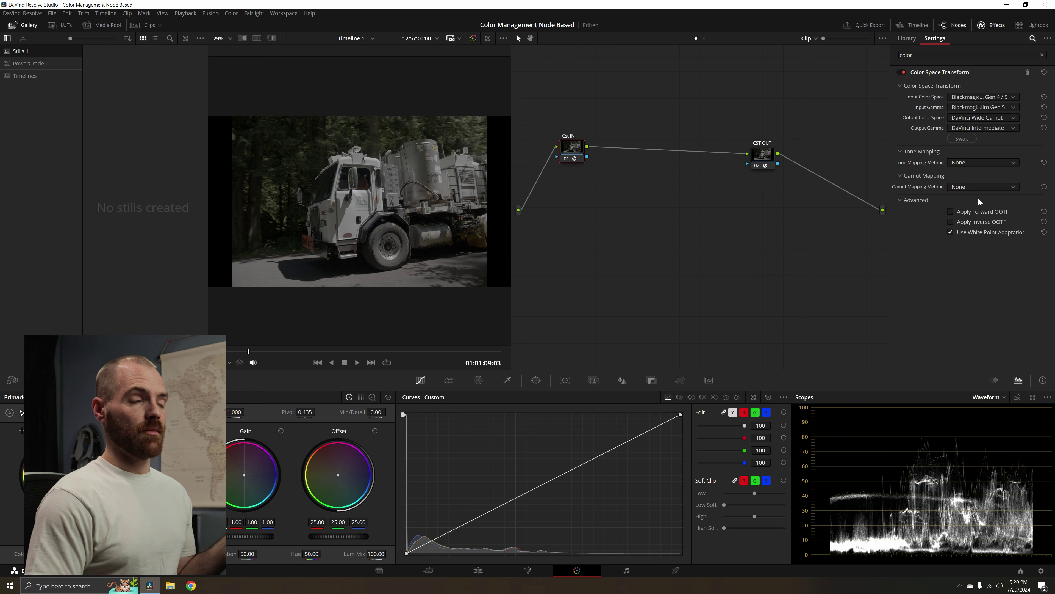
Set the CST OUT node's input color space to DaVinci Wide Gamut and its input gamma to DaVinci Intermediate.
{"action": "left_click", "coordinate": [764, 161]}
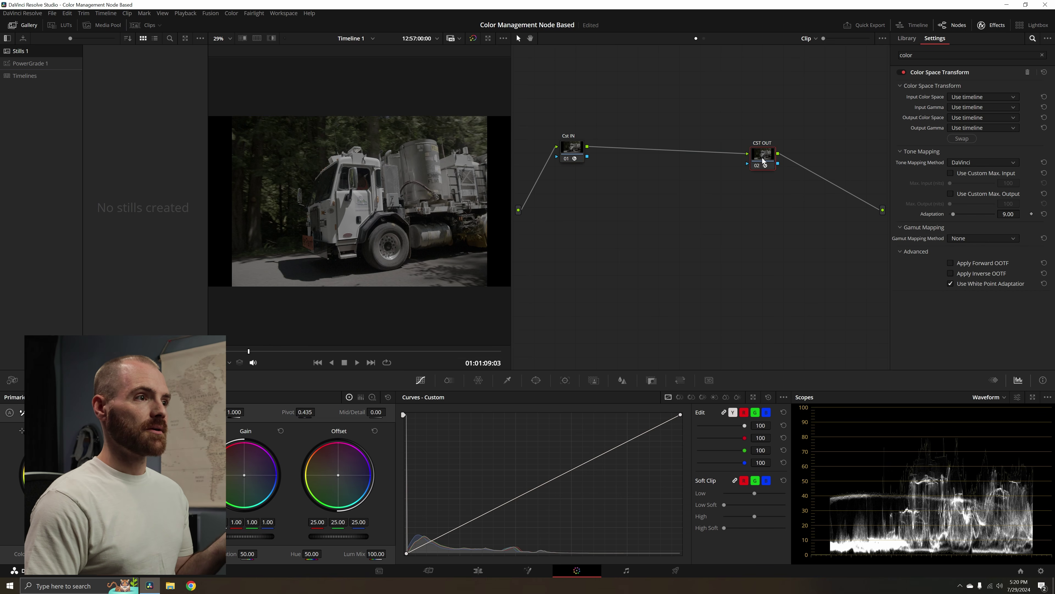
{"action": "left_click", "coordinate": [971, 97]}
{"action": "scroll", "coordinate": [984, 183], "scroll_direction": "down", "scroll_amount": 3}
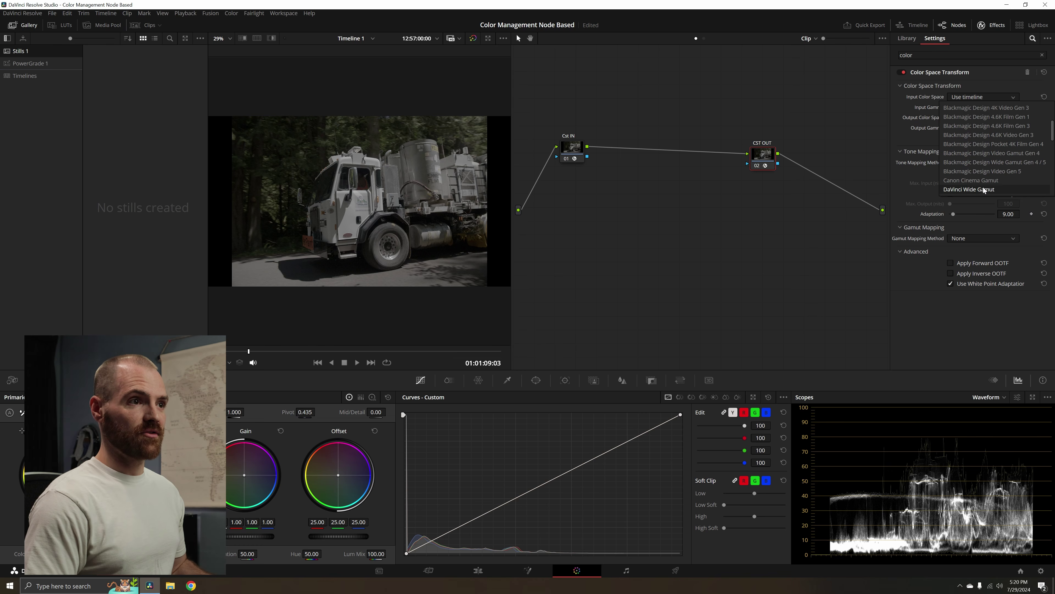
{"action": "left_click", "coordinate": [984, 190]}
{"action": "left_click", "coordinate": [981, 107]}
{"action": "scroll", "coordinate": [984, 199], "scroll_direction": "down", "scroll_amount": 5}
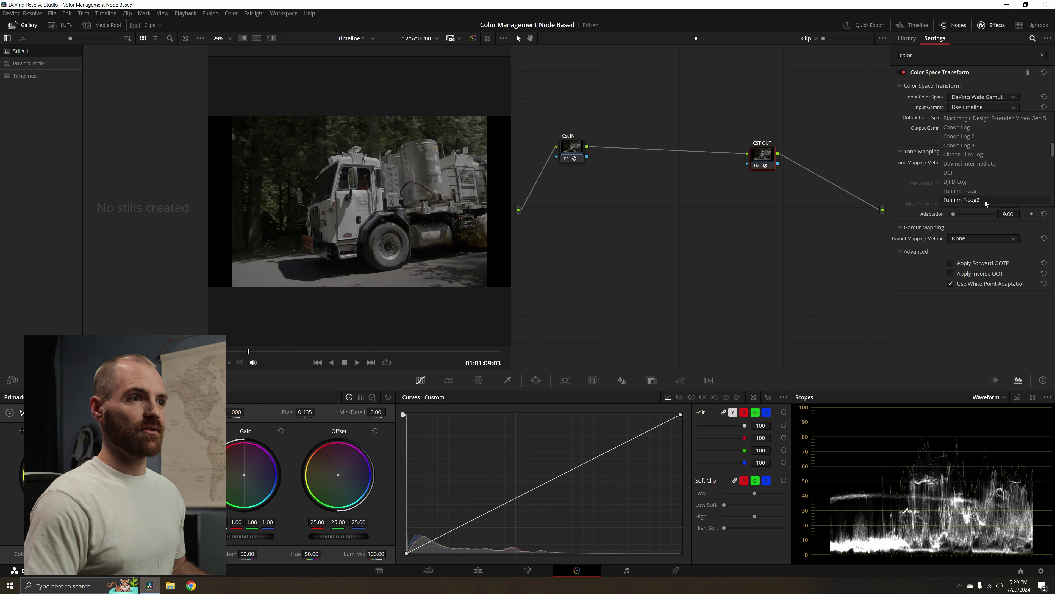
{"action": "left_click", "coordinate": [981, 163]}
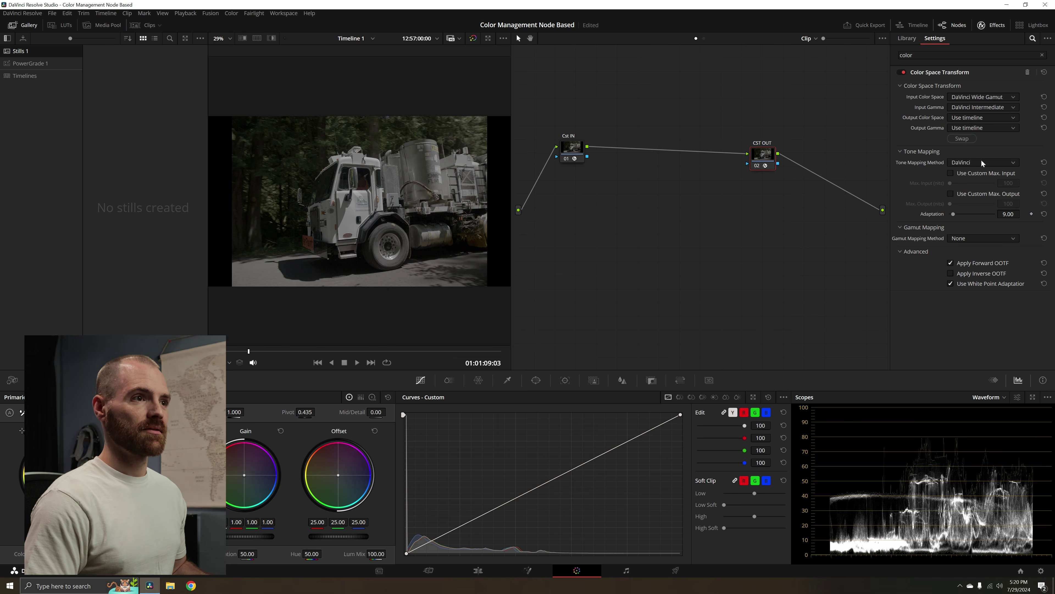
Set the CST OUT node's output color space to Rec.709 and its output gamma to Gamma 2.4.
{"action": "left_click", "coordinate": [971, 117]}
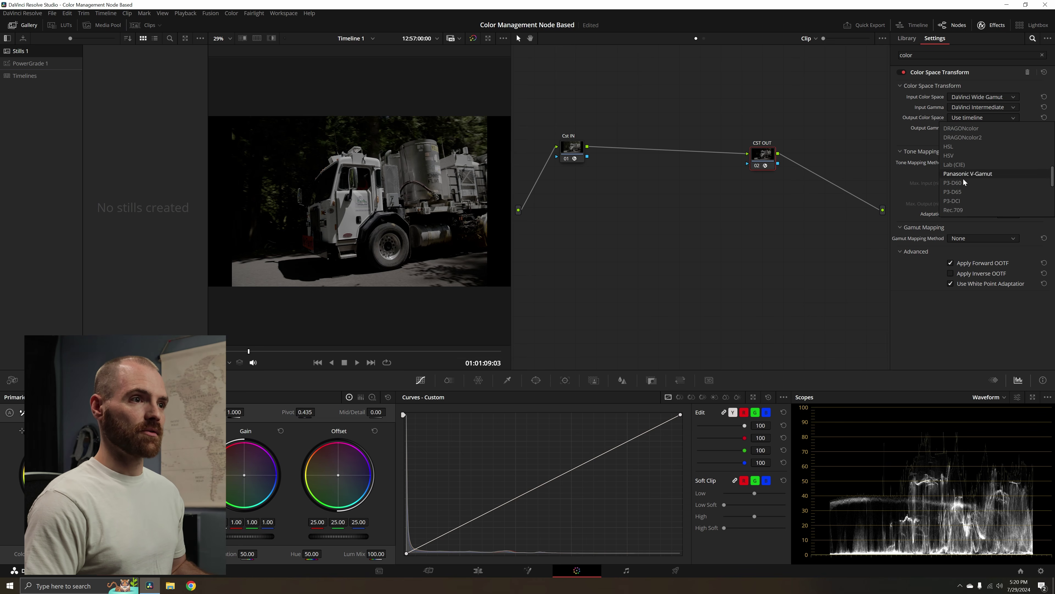
{"action": "left_click", "coordinate": [965, 210]}
{"action": "left_click", "coordinate": [967, 129]}
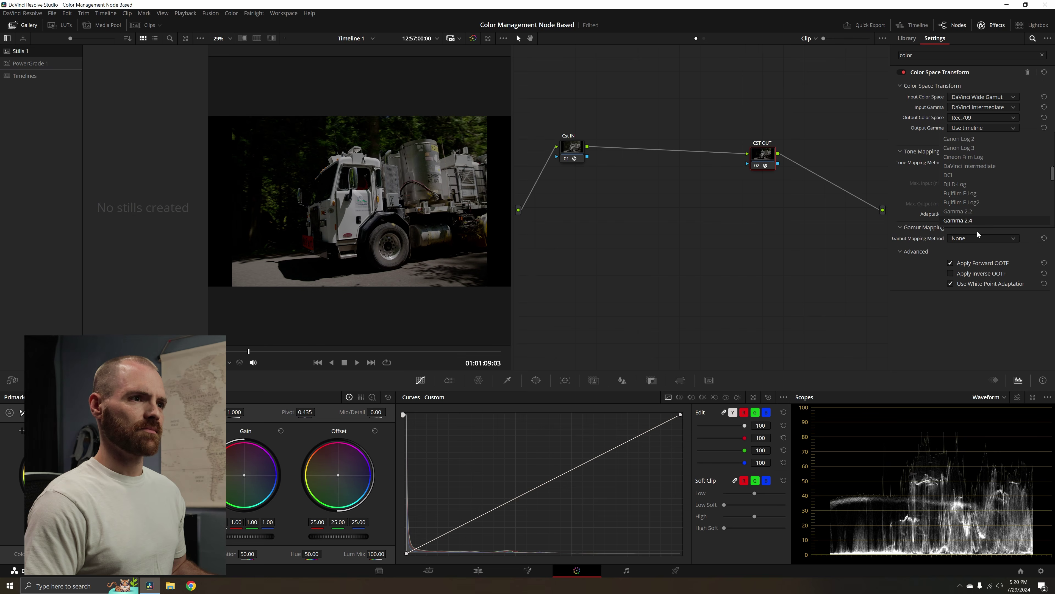
{"action": "left_click", "coordinate": [972, 194]}
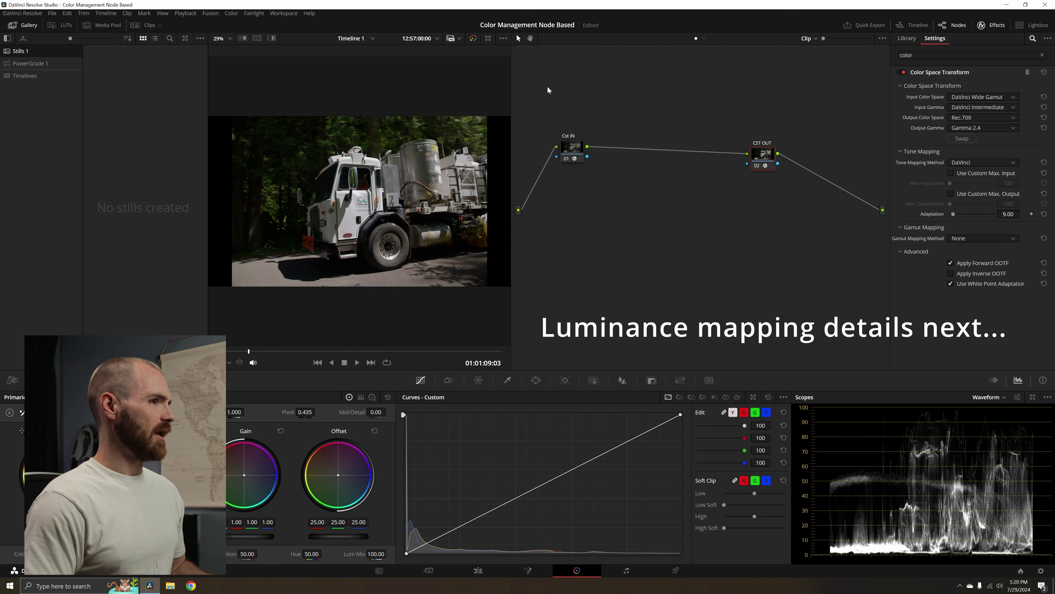
Select both Color Space Transform nodes and toggle them off and on to compare the image with and without the transforms.
{"action": "left_click_drag", "start_coordinate": [547, 86], "coordinate": [849, 226]}
{"action": "key", "text": "ctrl+d"}
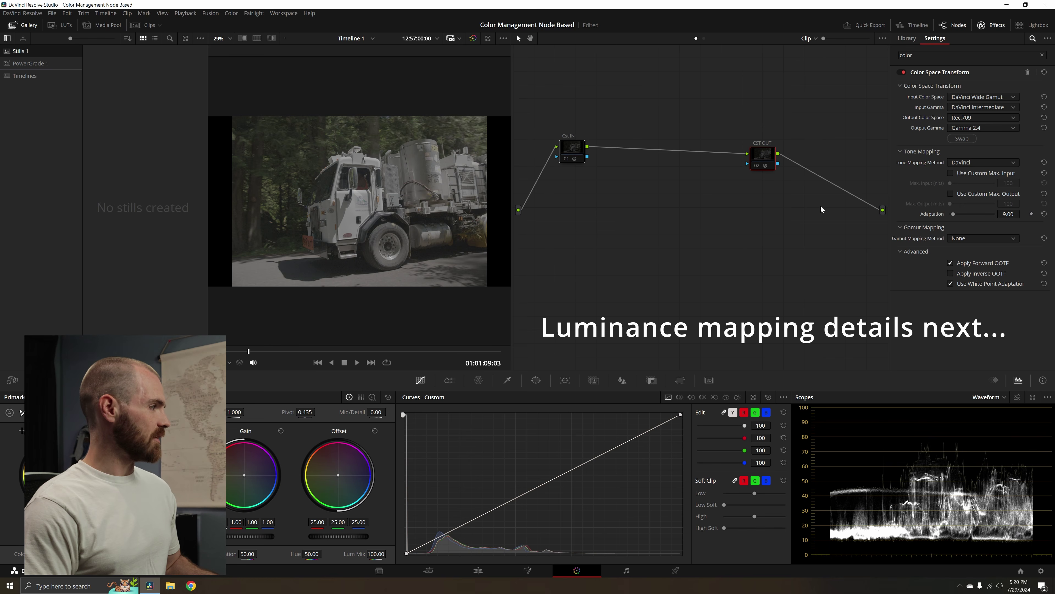
{"action": "key", "text": "ctrl+d"}
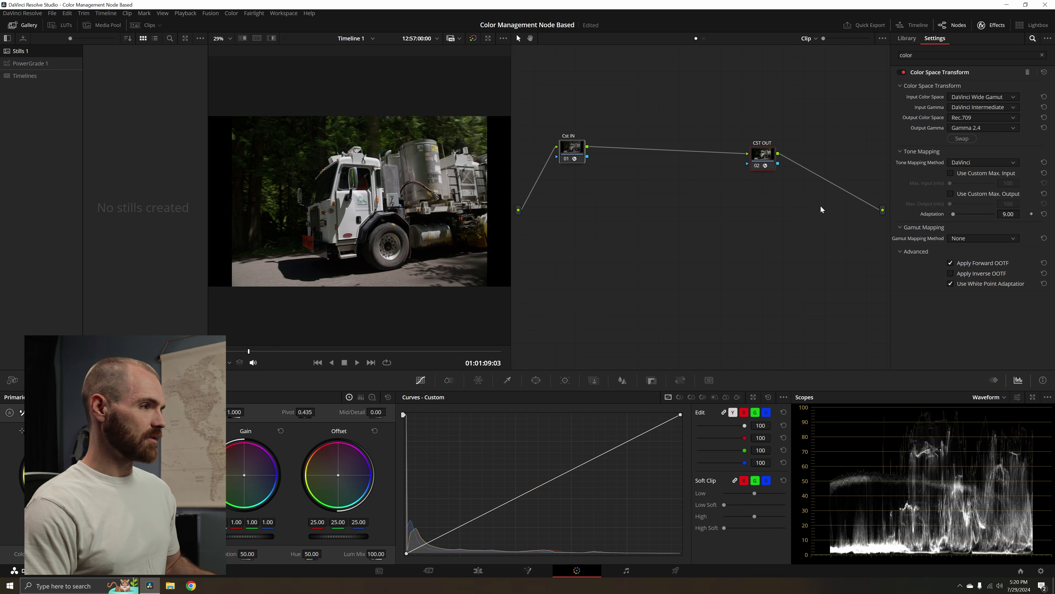
{"action": "key", "text": "ctrl+d"}
{"action": "key", "text": "ctrl+d"}
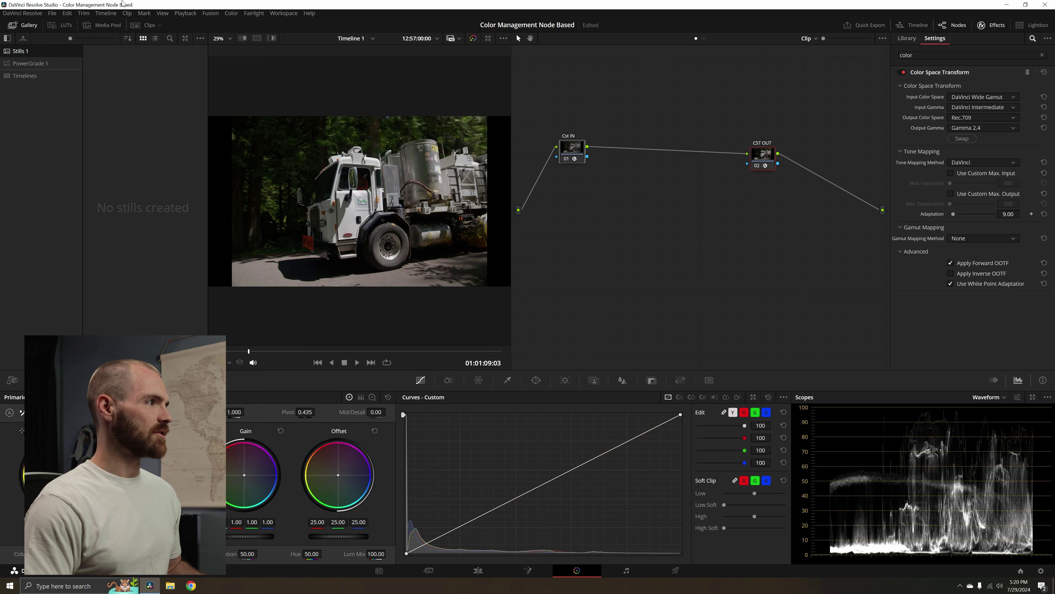
Hide the stills gallery to enlarge the viewer, and disable both Color Space Transform nodes.
{"action": "left_click", "coordinate": [25, 25]}
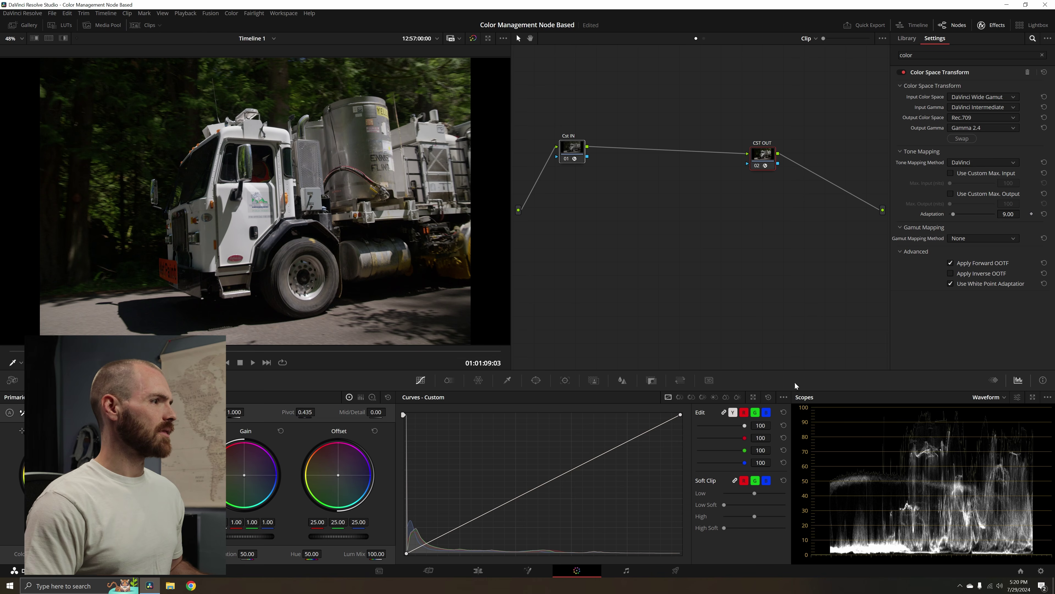
{"action": "left_click_drag", "start_coordinate": [841, 223], "coordinate": [551, 150]}
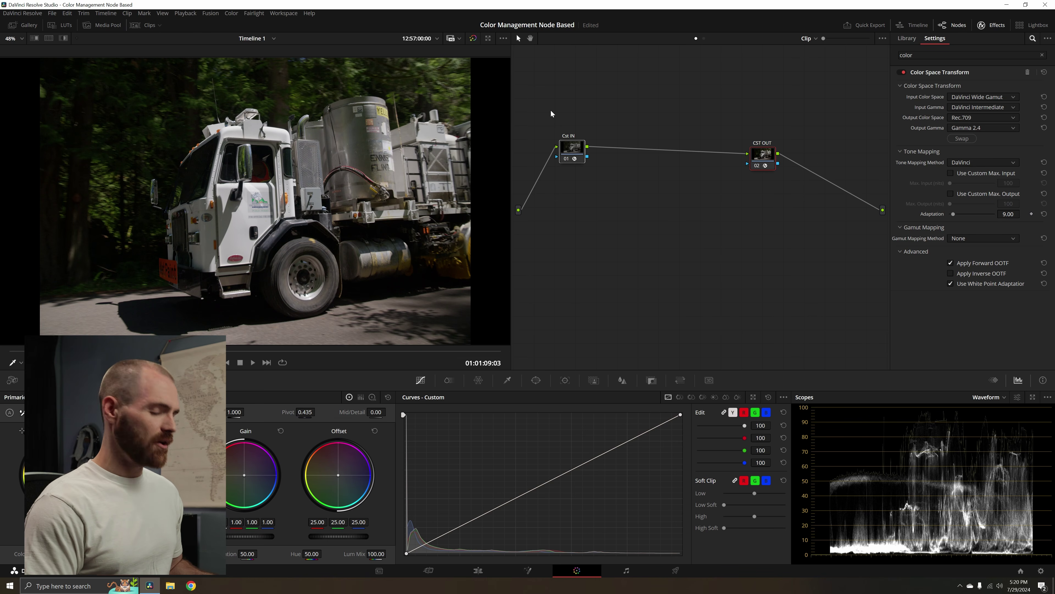
{"action": "key", "text": "ctrl+d"}
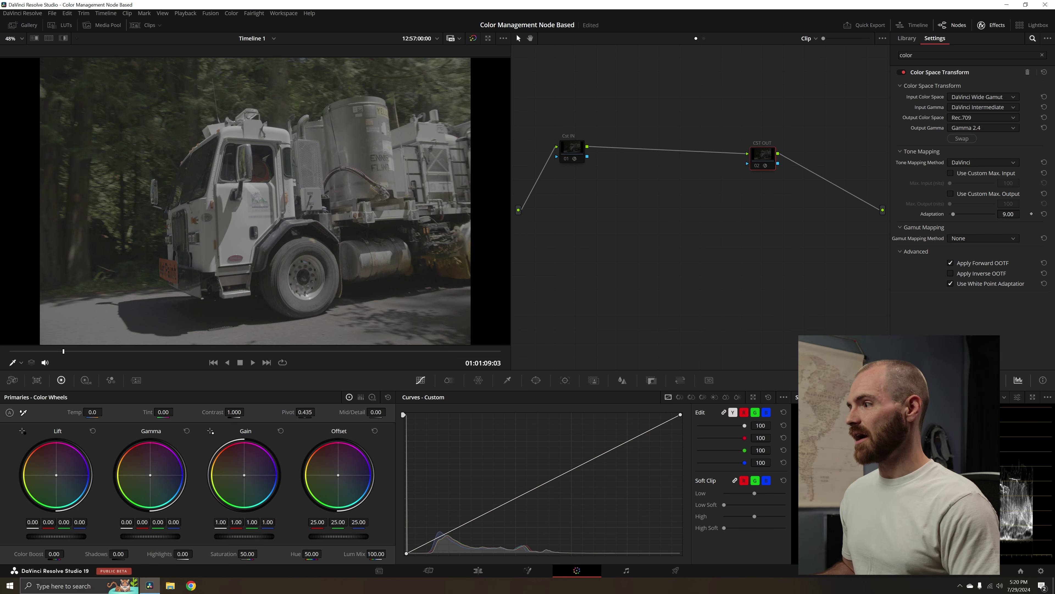
In the Camera Raw settings, set Decode Using to Clip and enable Apply LUT.
{"action": "left_click", "coordinate": [12, 380]}
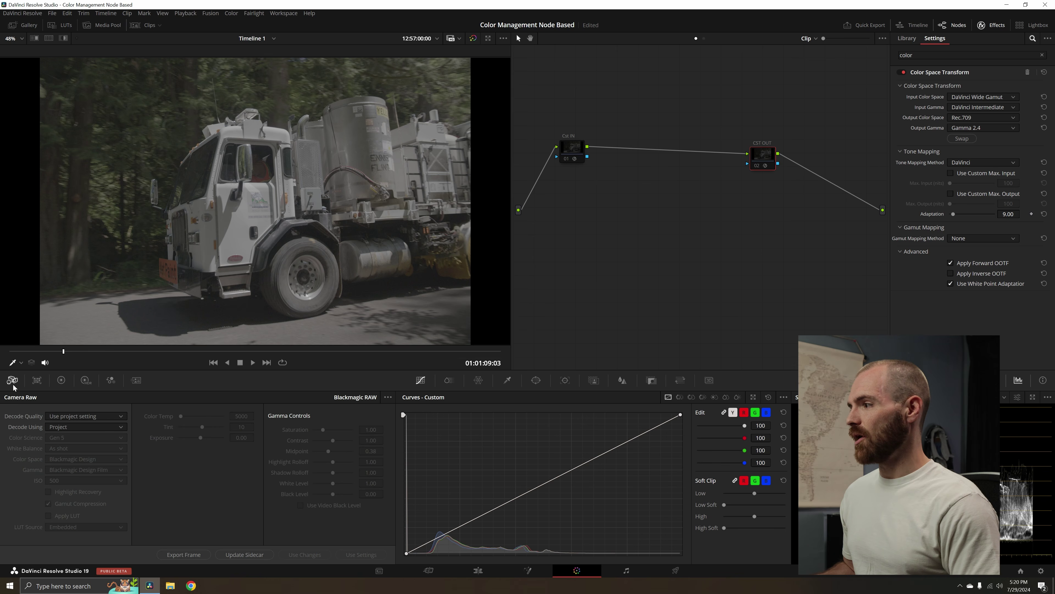
{"action": "left_click", "coordinate": [67, 428]}
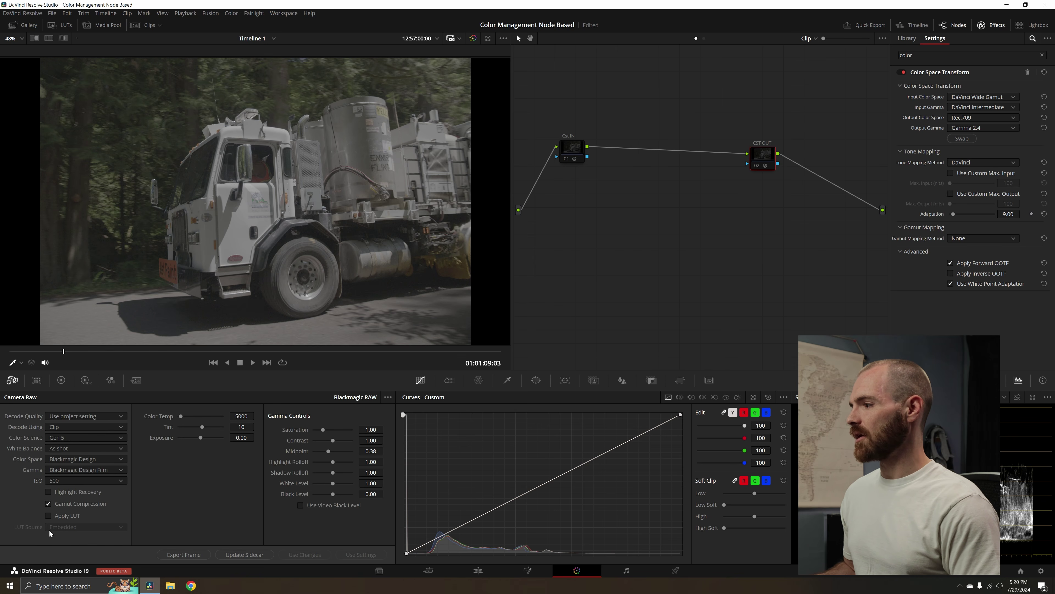
{"action": "left_click", "coordinate": [49, 515]}
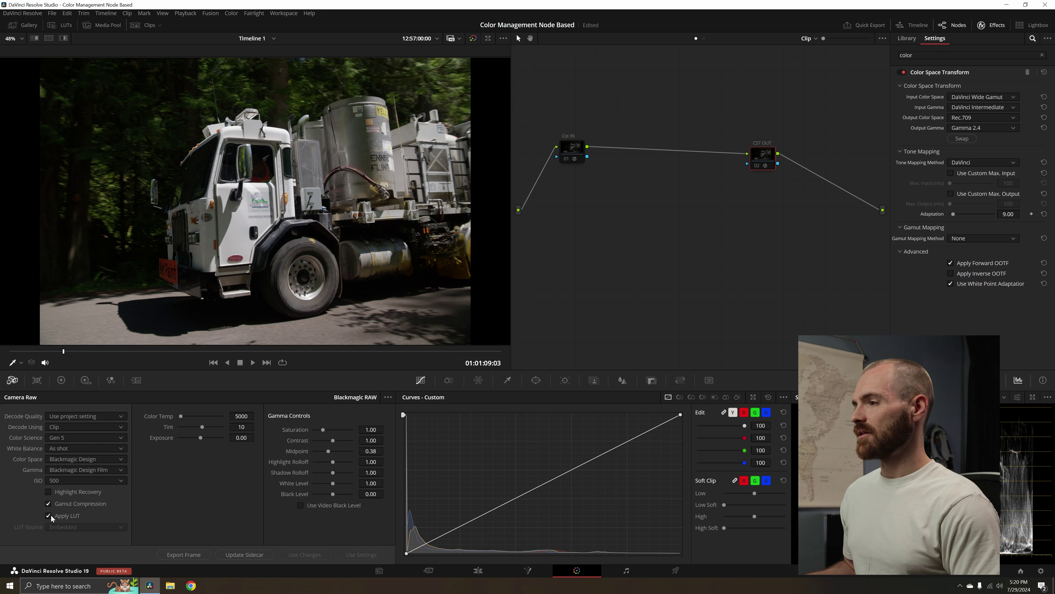
Grab a still of the frame with the embedded LUT applied, and turn Apply LUT off again.
{"action": "right_click", "coordinate": [152, 96]}
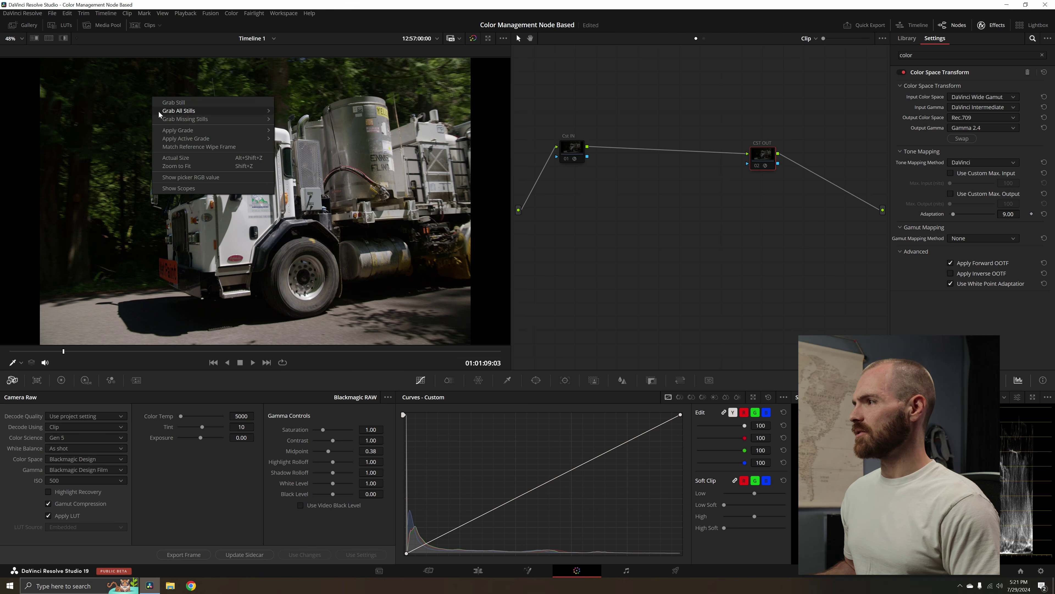
{"action": "left_click", "coordinate": [163, 113]}
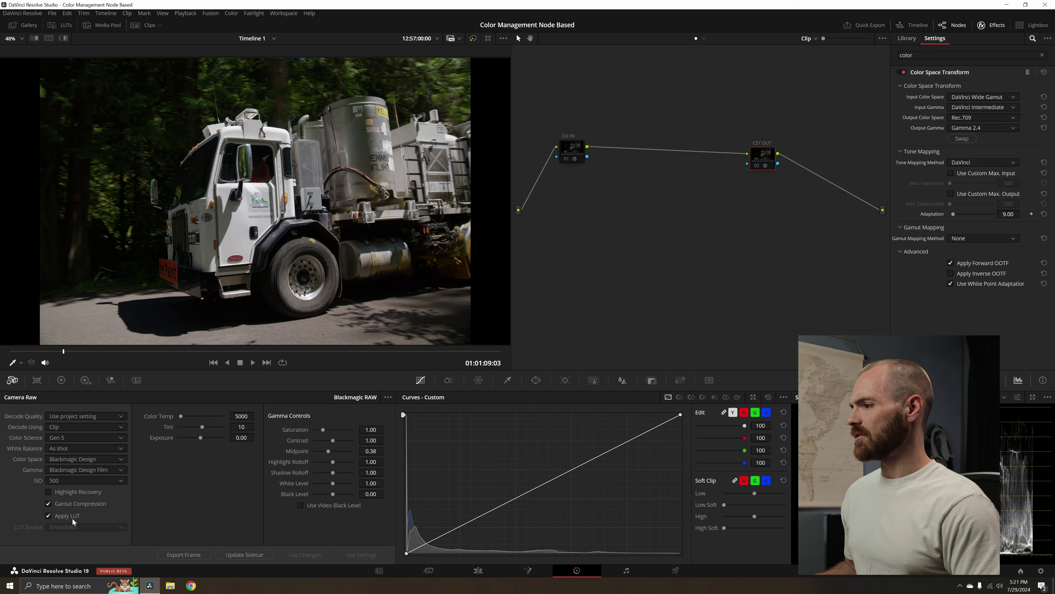
{"action": "left_click", "coordinate": [48, 515]}
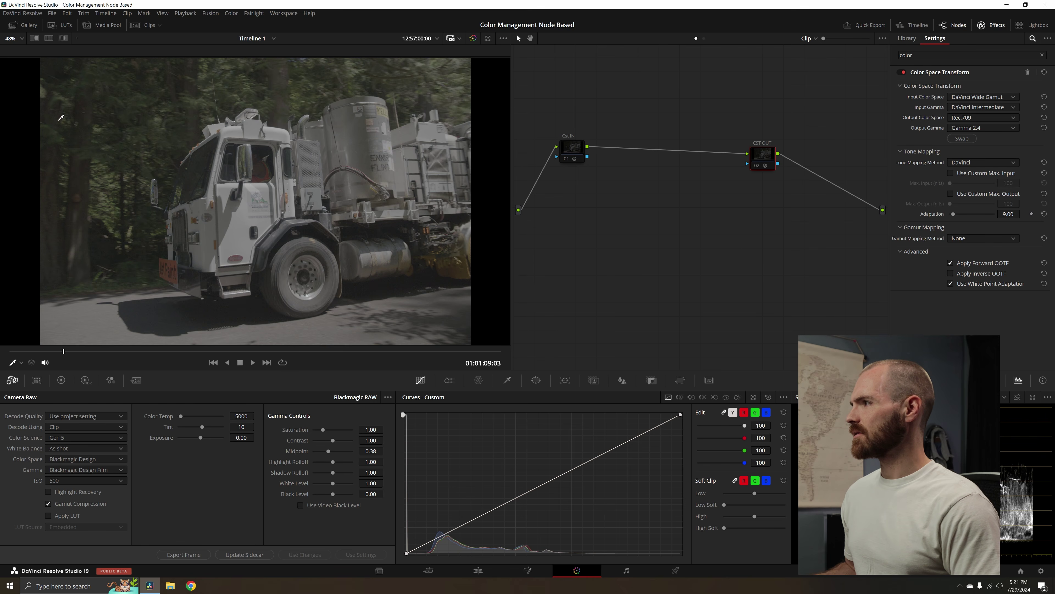
Show the gallery, select the grabbed still, and compare the embedded LUT look with the Color Space Transform look using undo and redo.
{"action": "left_click", "coordinate": [24, 25]}
{"action": "left_click", "coordinate": [127, 71]}
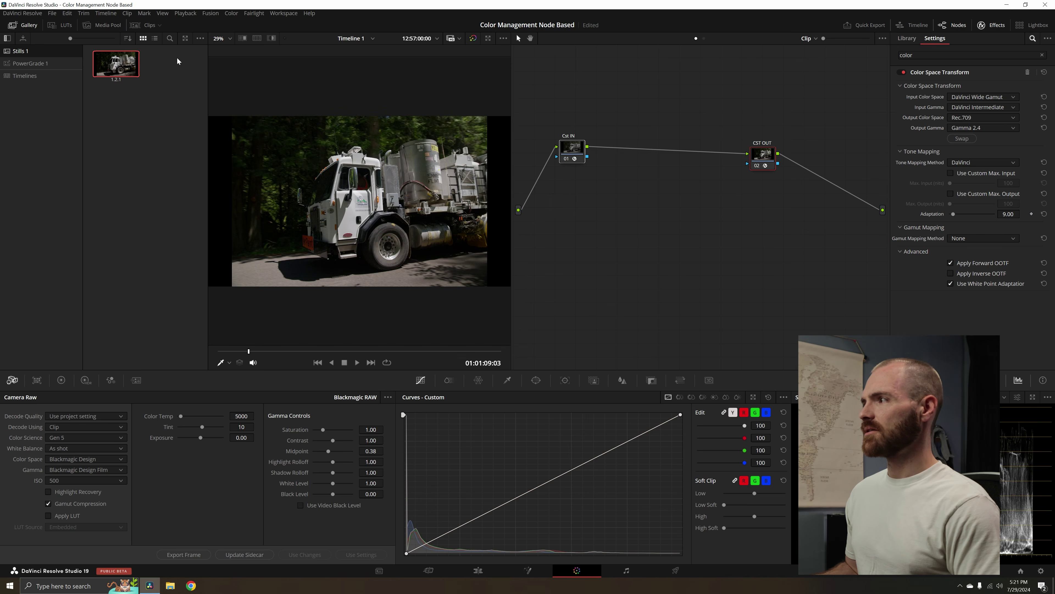
{"action": "left_click", "coordinate": [91, 74]}
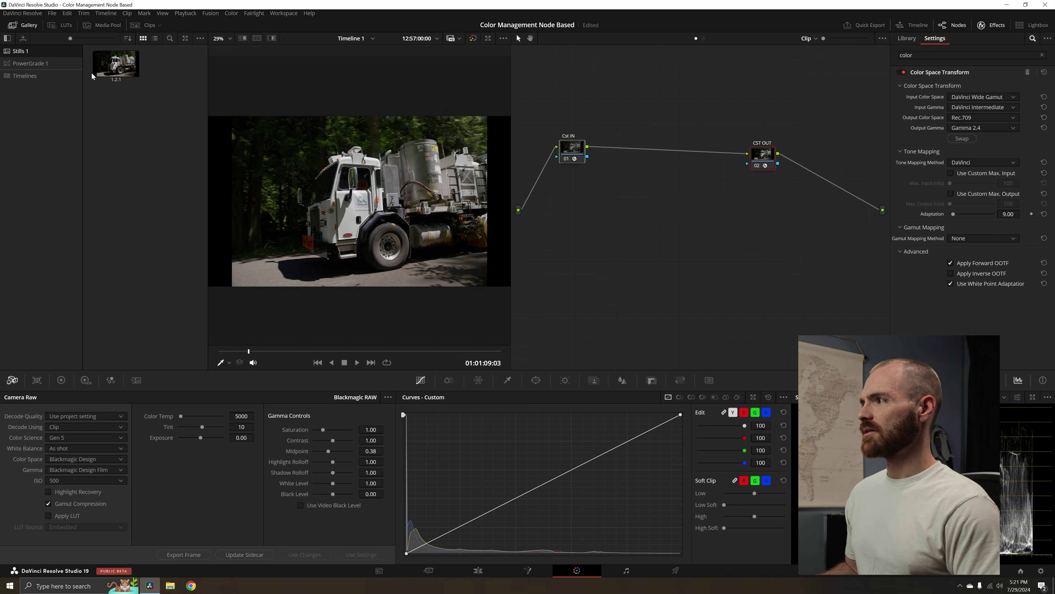
{"action": "left_click", "coordinate": [117, 64]}
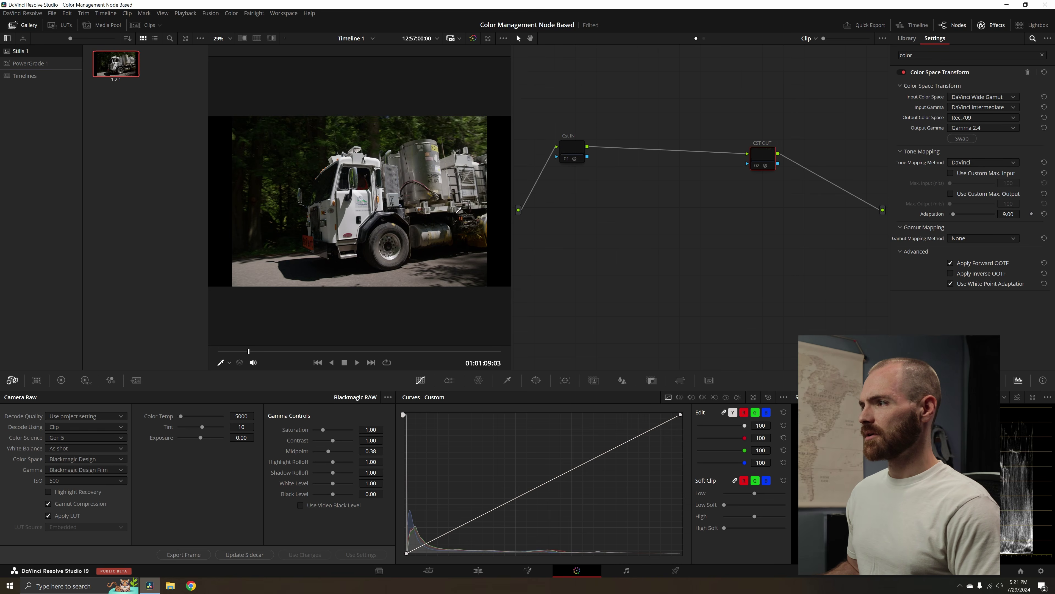
{"action": "key", "text": "ctrl+z"}
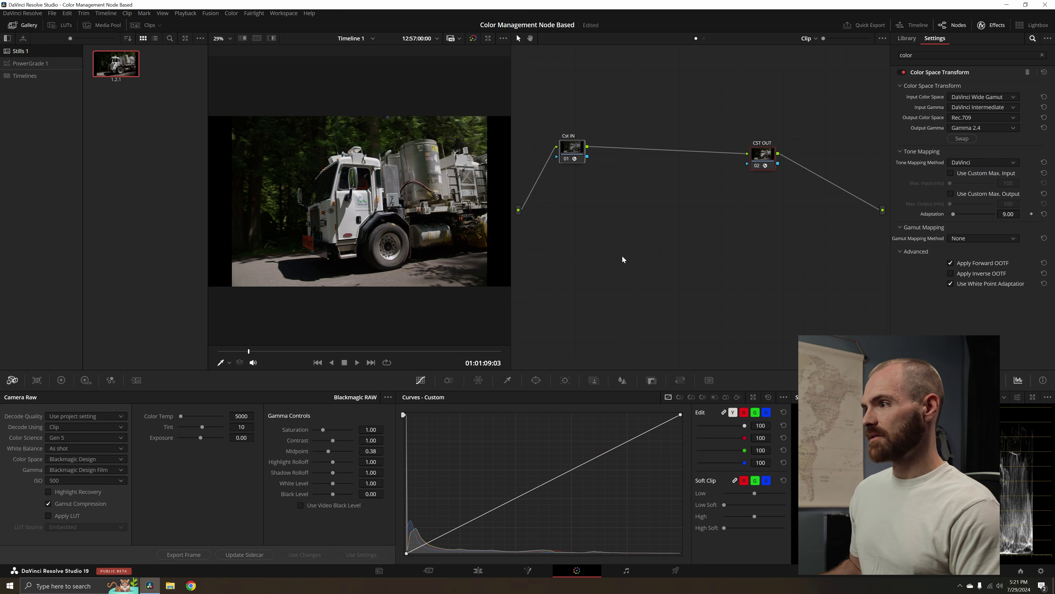
{"action": "key", "text": "ctrl+shift+z"}
{"action": "key", "text": "ctrl+z"}
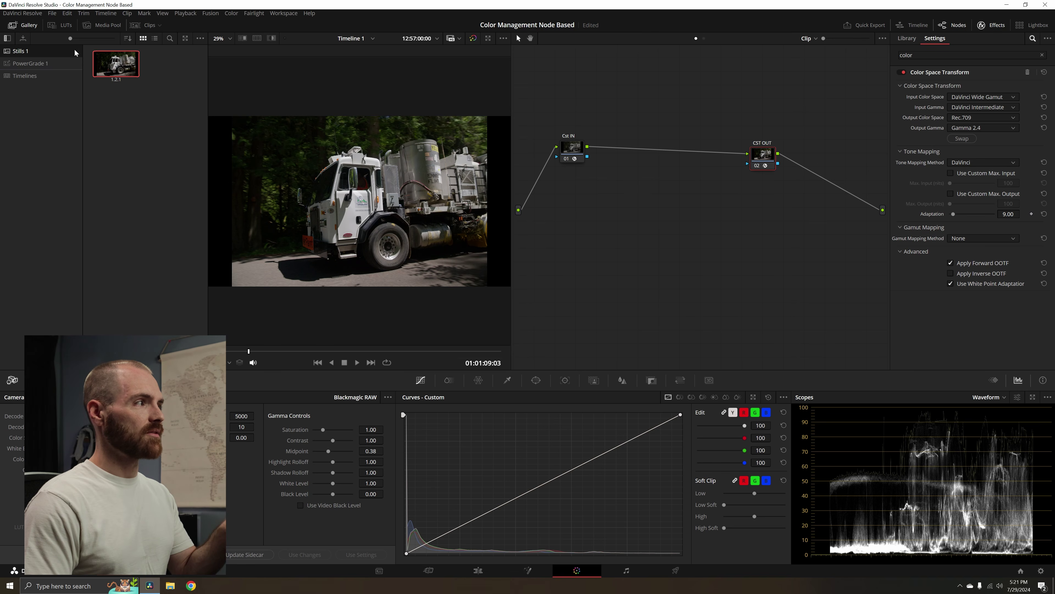
Hide the gallery, add three serial nodes after Cst IN, and move them into a row below the two Color Space Transform nodes.
{"action": "left_click", "coordinate": [24, 25]}
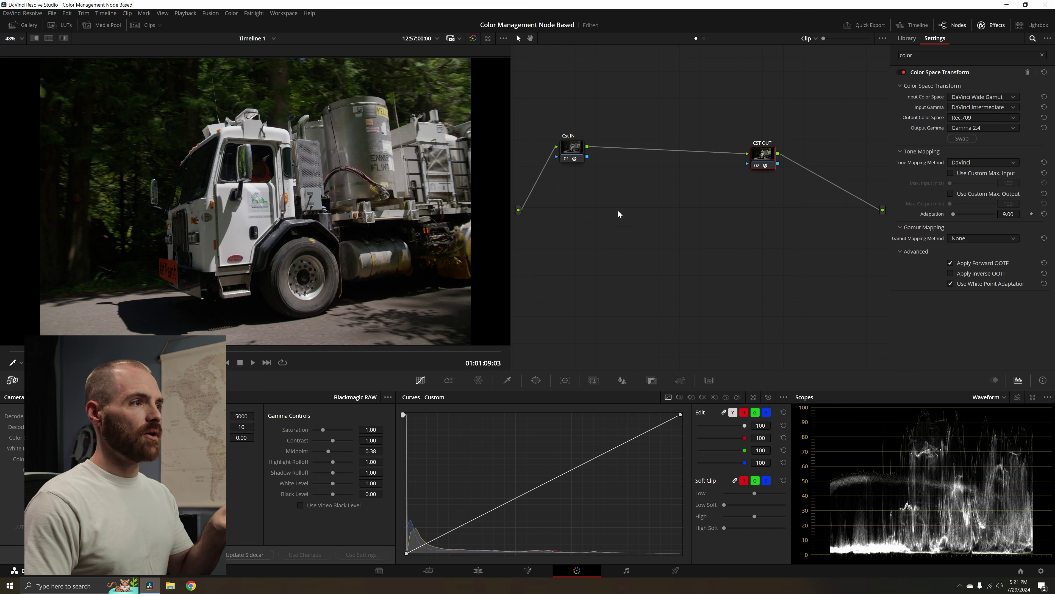
{"action": "left_click", "coordinate": [572, 148]}
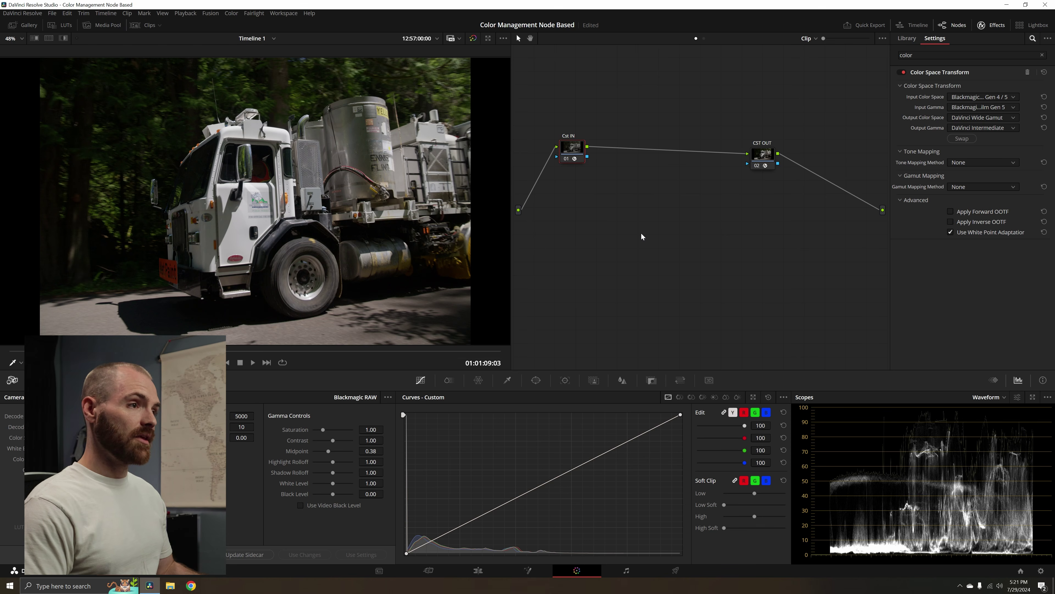
{"action": "key", "text": "alt+s"}
{"action": "key", "text": "alt+s"}
{"action": "key", "text": "alt+s"}
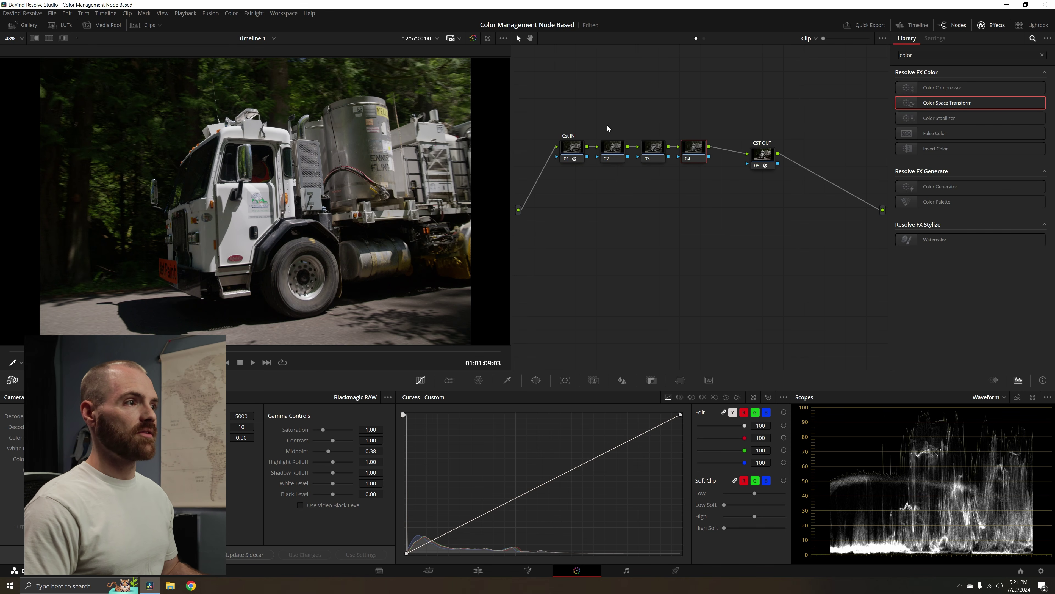
{"action": "left_click_drag", "start_coordinate": [607, 124], "coordinate": [708, 256]}
{"action": "left_click", "coordinate": [629, 244]}
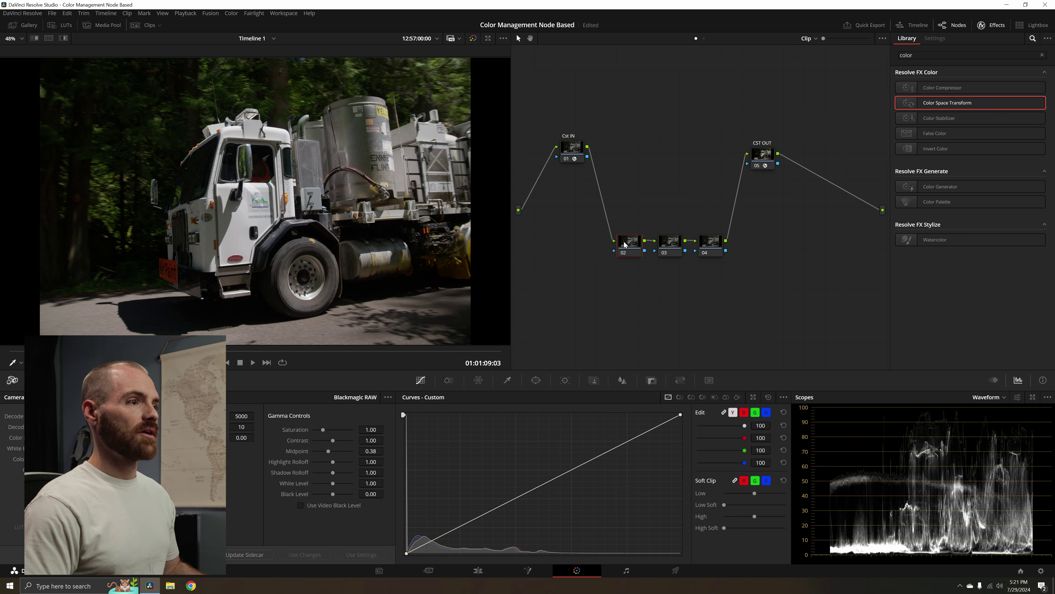
On node 02, raise the primaries offset to 34.65, reduce the gain to 0.82, and lower the lift slightly.
{"action": "left_click", "coordinate": [71, 381]}
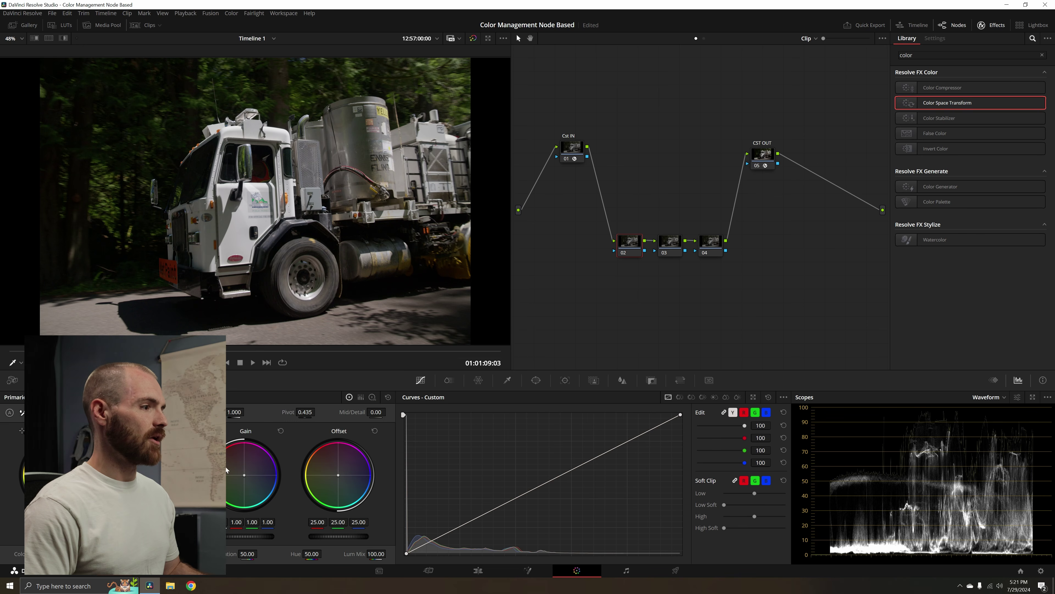
{"action": "left_click_drag", "start_coordinate": [338, 537], "coordinate": [377, 536]}
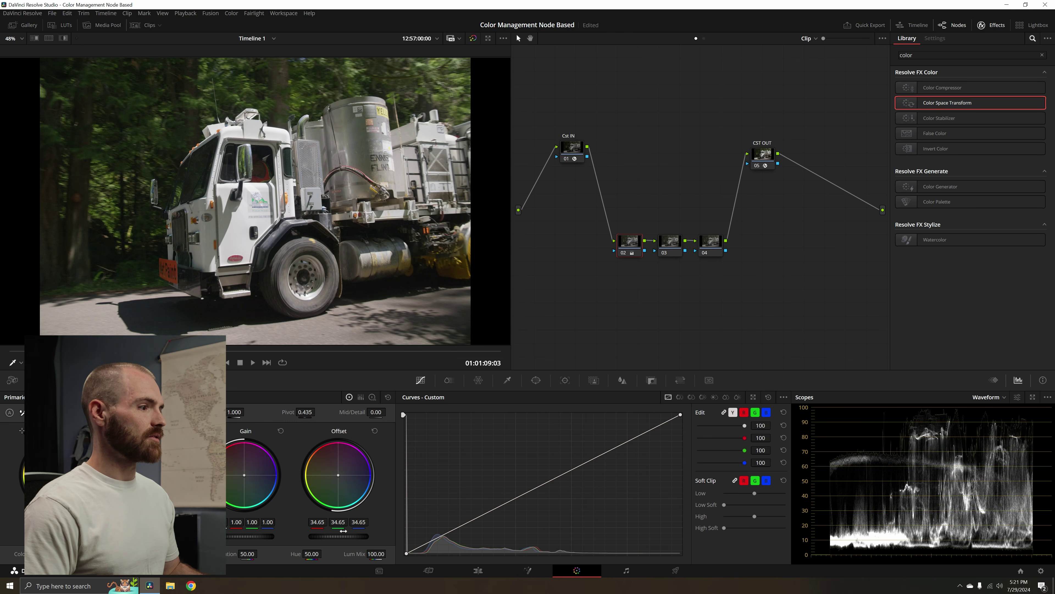
{"action": "left_click_drag", "start_coordinate": [249, 536], "coordinate": [234, 536]}
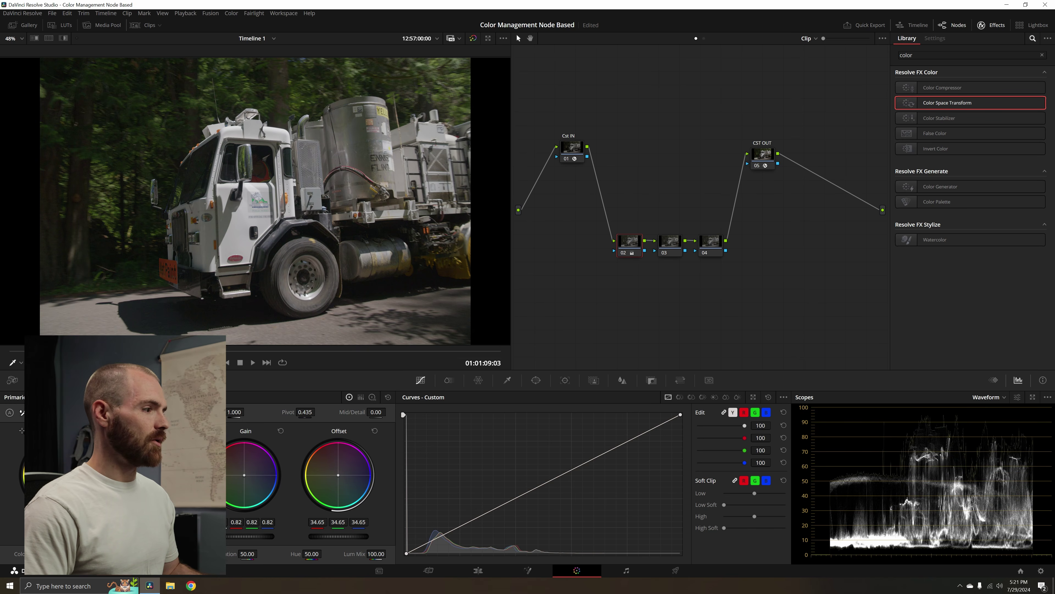
{"action": "left_click_drag", "start_coordinate": [56, 536], "coordinate": [43, 536]}
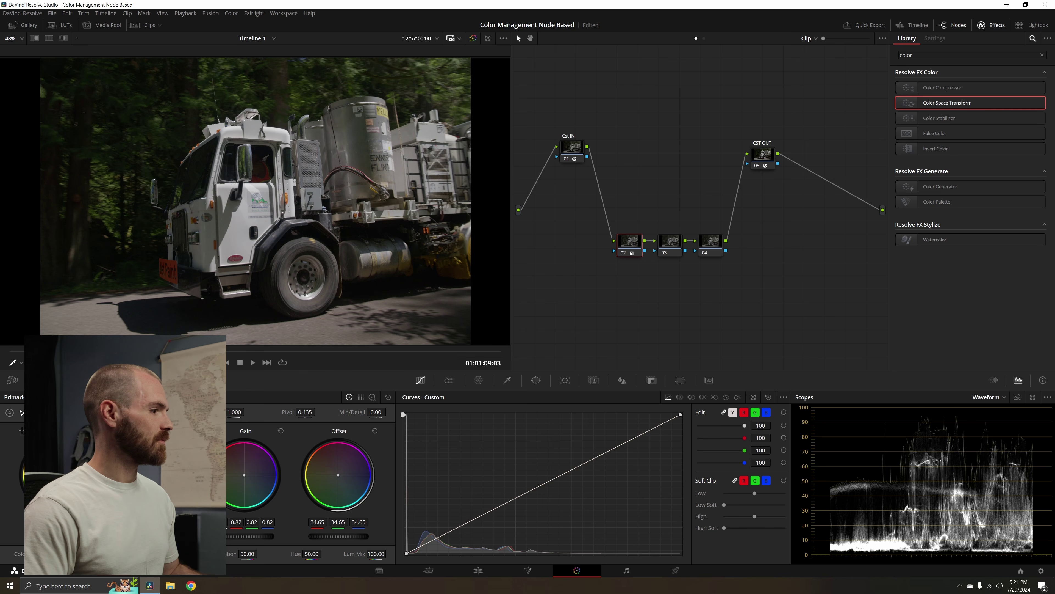
{"action": "left_click", "coordinate": [623, 253]}
{"action": "left_click", "coordinate": [622, 255]}
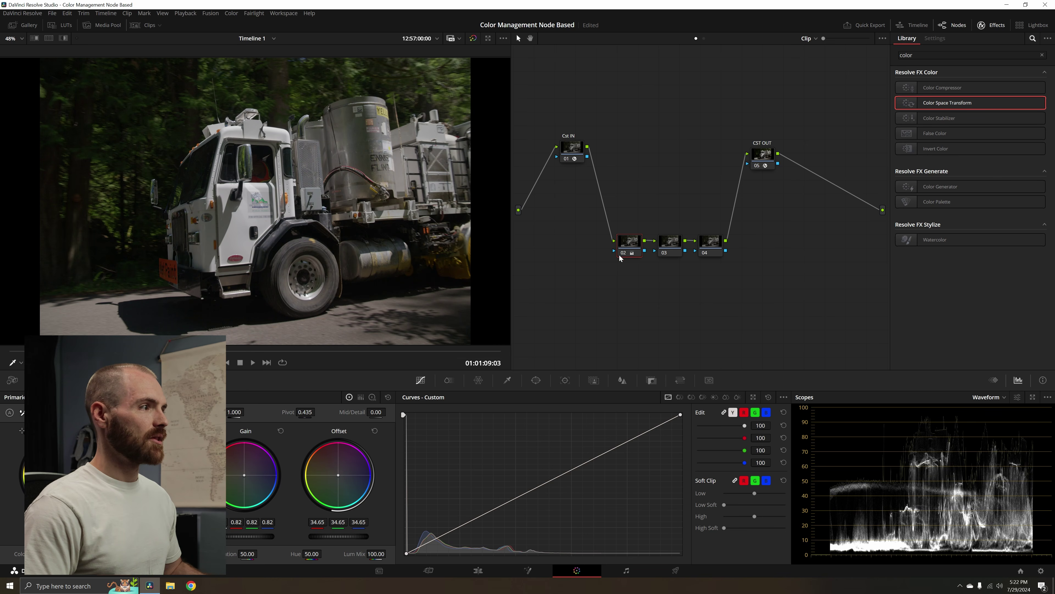
Set node 03's saturation to 95, and warm node 04 with an offset of 27.20 red, 24.19 green and 23.13 blue.
{"action": "left_click", "coordinate": [669, 249]}
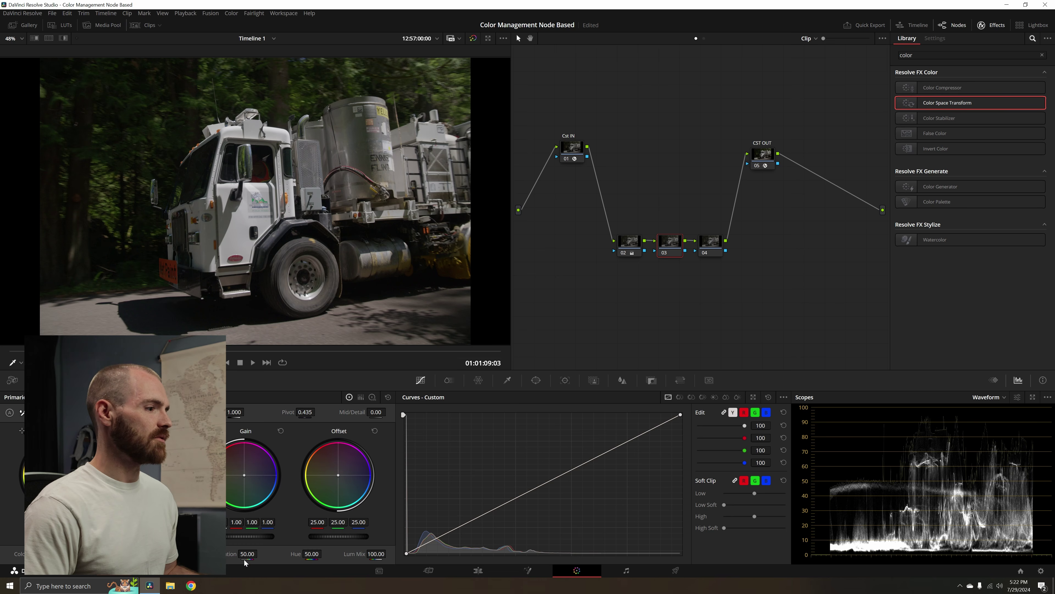
{"action": "mouse_move", "coordinate": [247, 554]}
{"action": "left_mouse_down"}
{"action": "mouse_move", "coordinate": [266, 553]}
{"action": "mouse_move", "coordinate": [244, 553]}
{"action": "left_mouse_up"}
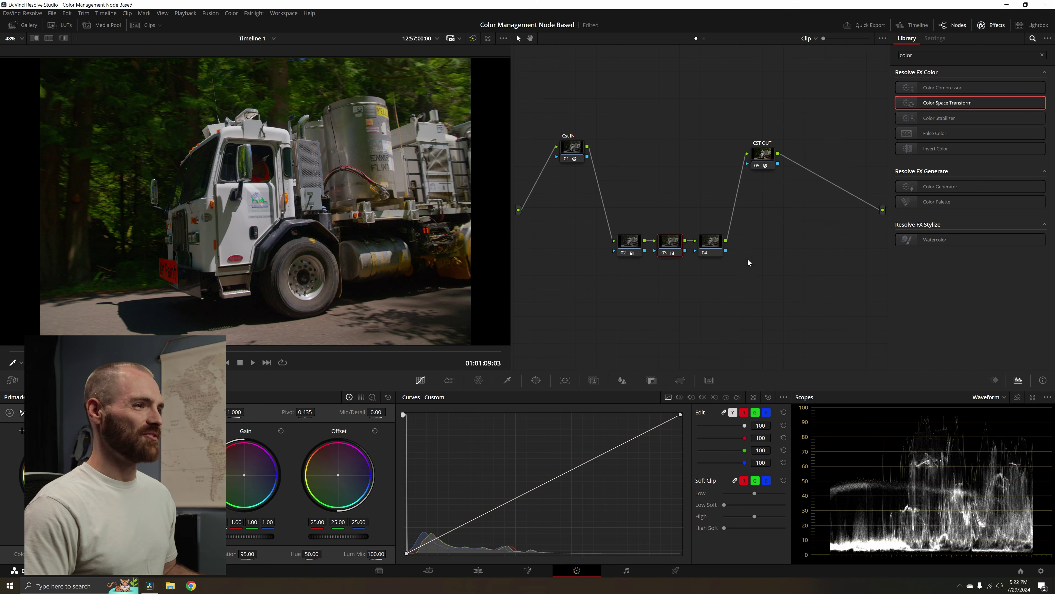
{"action": "left_click", "coordinate": [717, 243]}
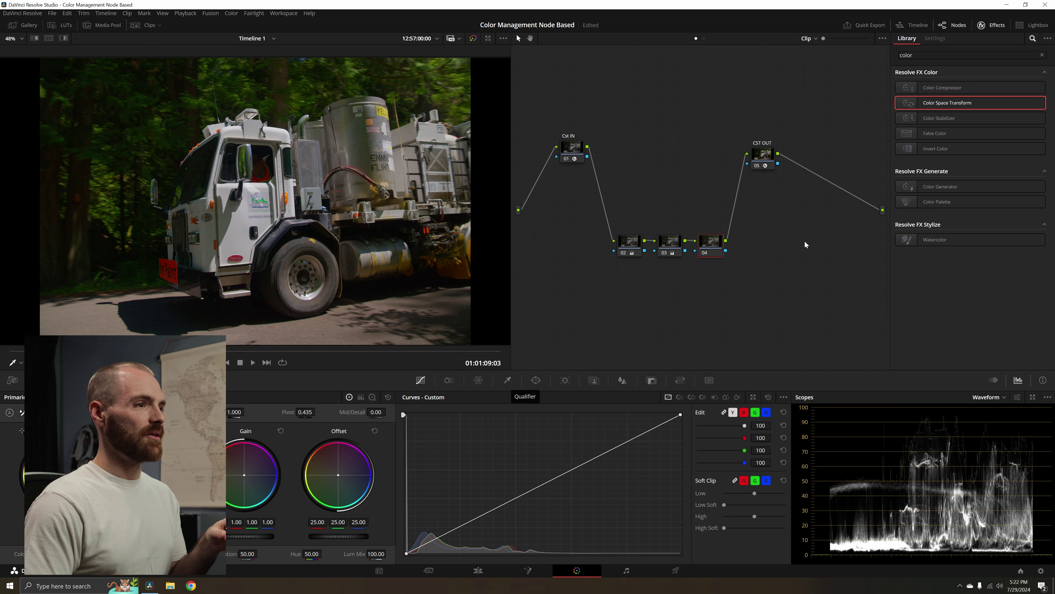
{"action": "left_click_drag", "start_coordinate": [340, 475], "coordinate": [338, 474]}
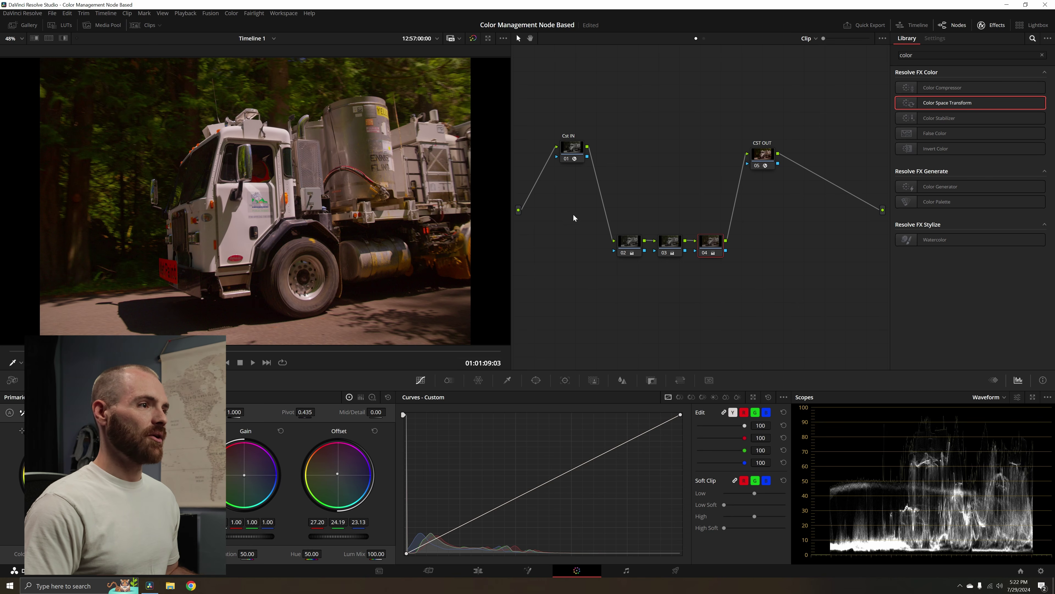
Select nodes 02, 03 and 04 and disable them together to compare the image without the grade.
{"action": "left_click_drag", "start_coordinate": [573, 217], "coordinate": [730, 267]}
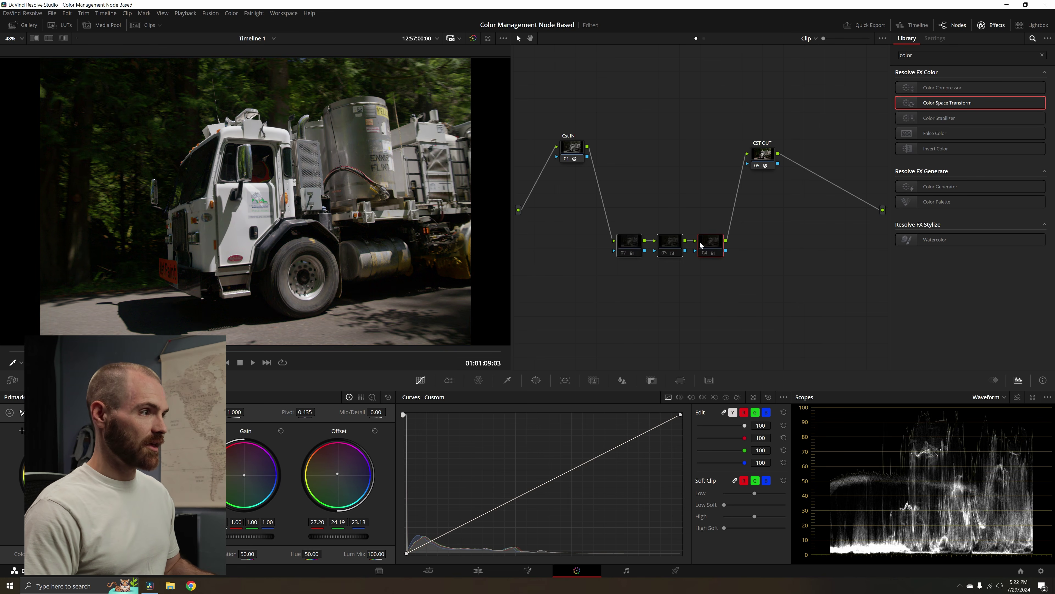